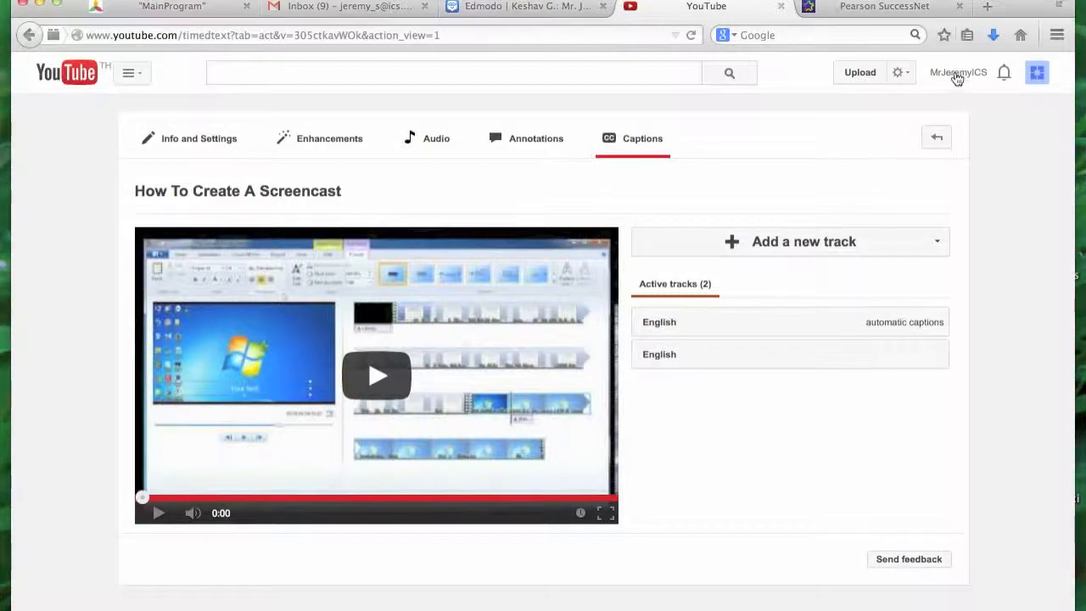
# - Open the uploaded video "How To Create A Screencast" for editing and go to its captions
pyautogui.click(762, 141)
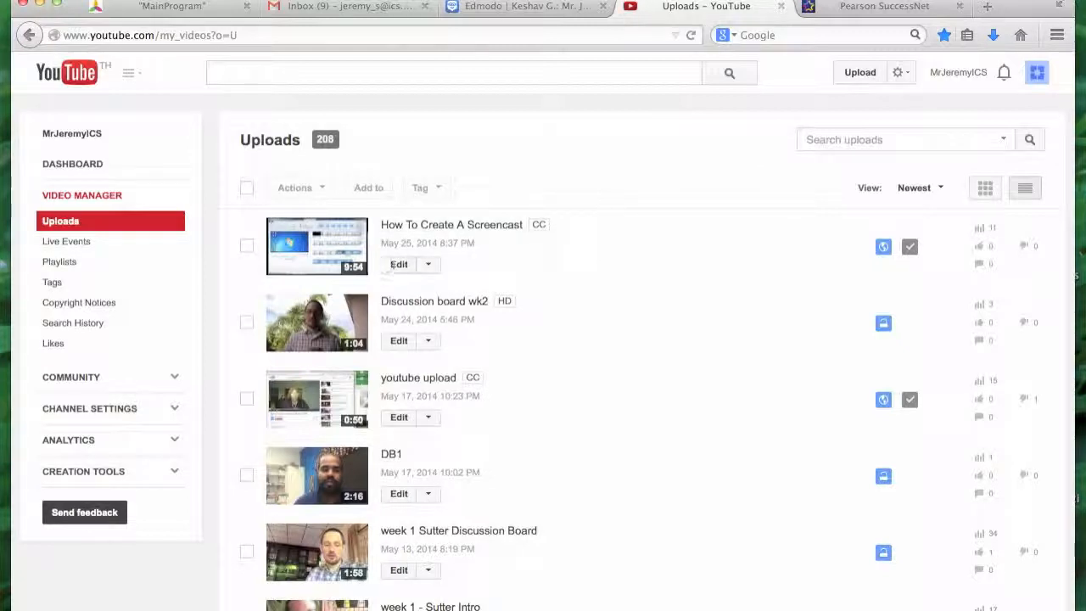
pyautogui.click(398, 266)
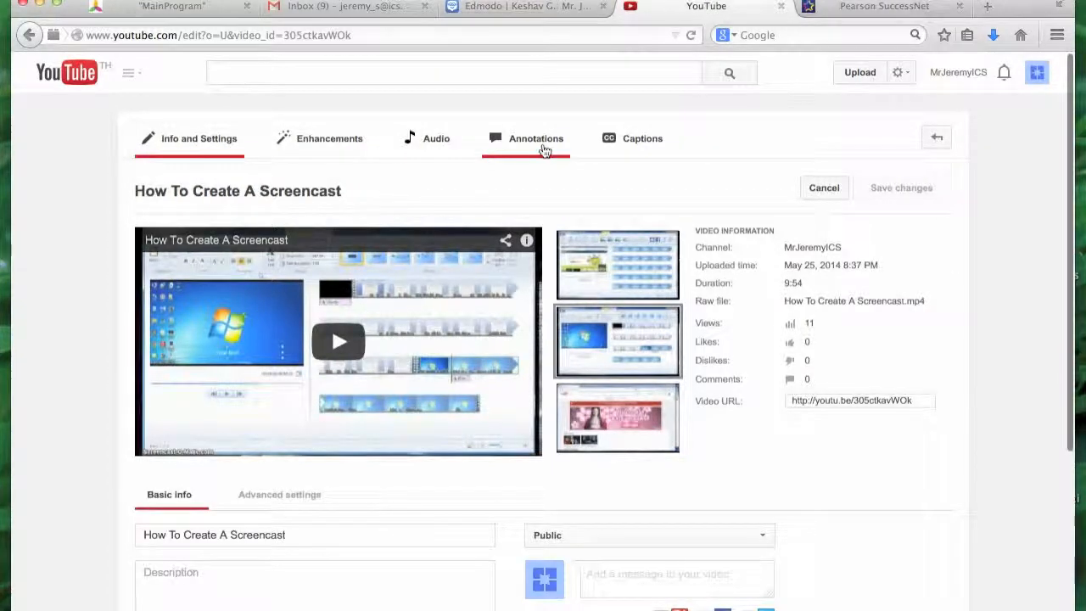
pyautogui.click(632, 142)
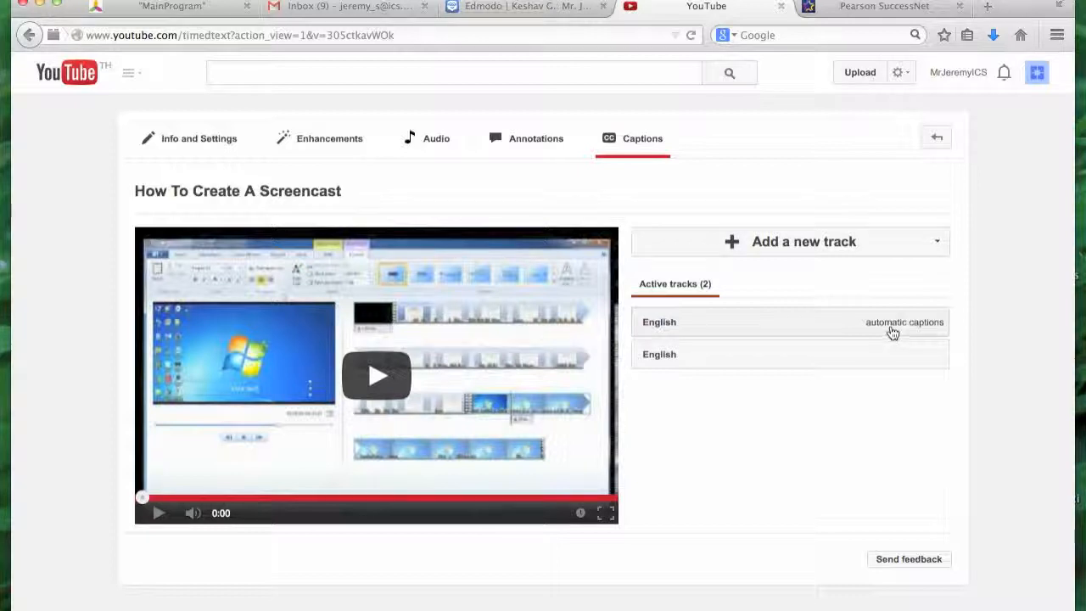
# - Examine the wording of the automatic English captions, and leave the track without saving a copy
pyautogui.click(859, 323)
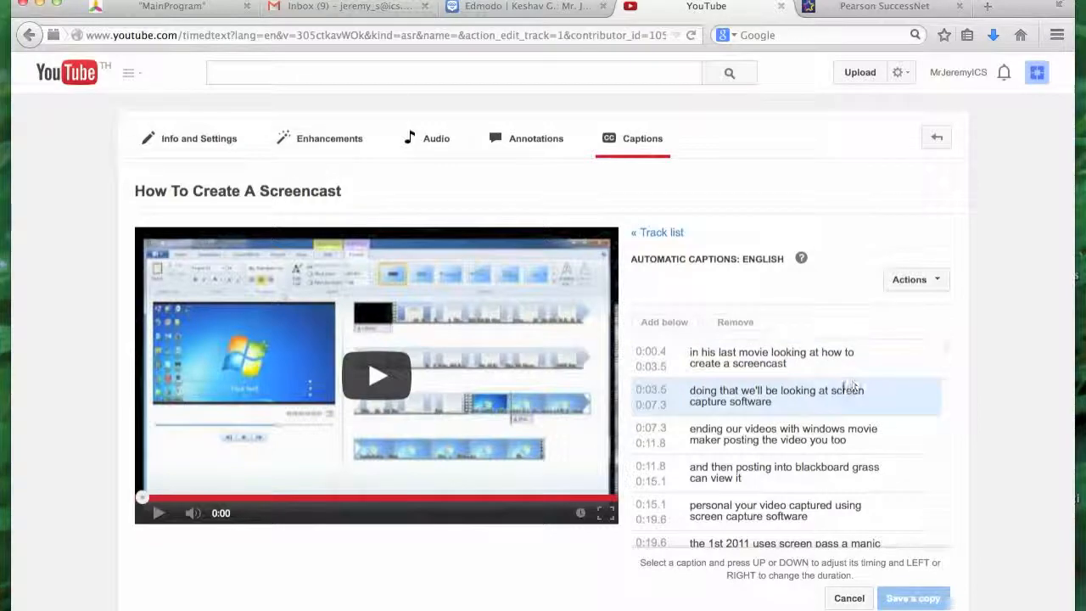
pyautogui.scroll(-10, 840, 408)
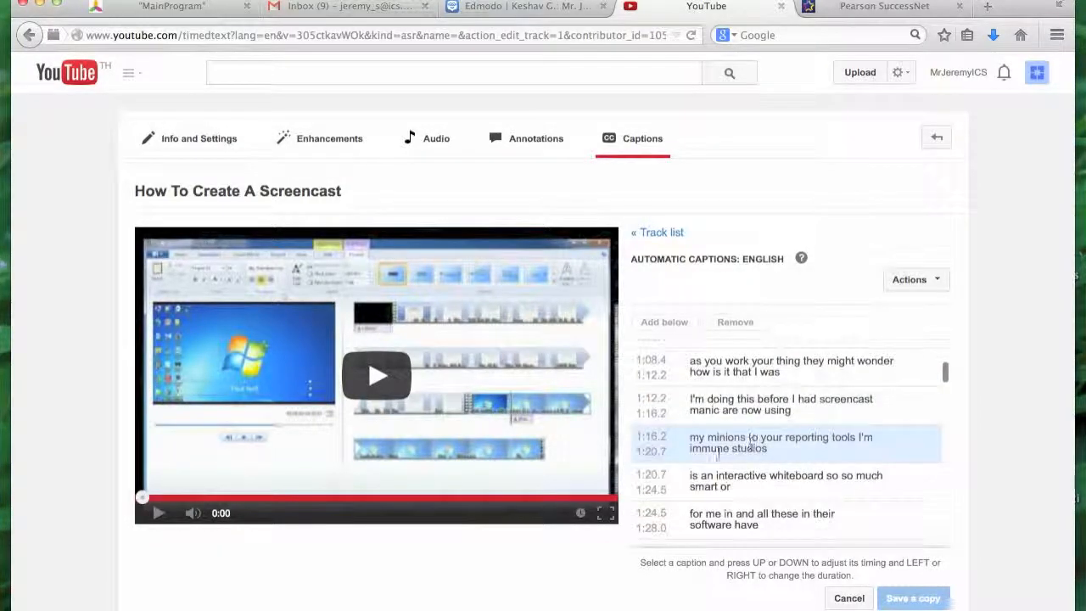
pyautogui.scroll(-8, 833, 468)
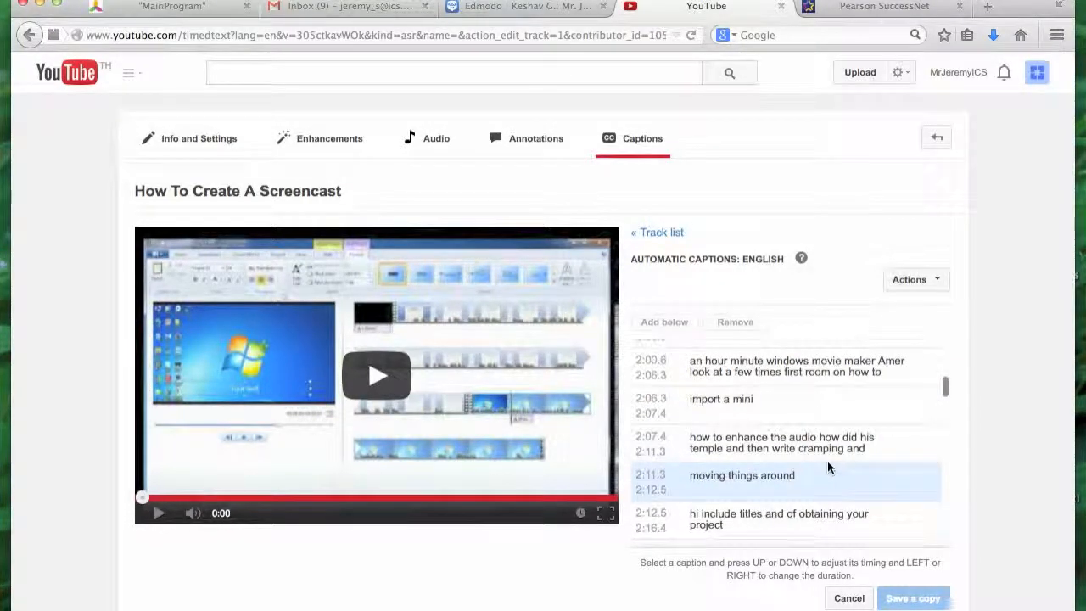
pyautogui.scroll(9, 826, 460)
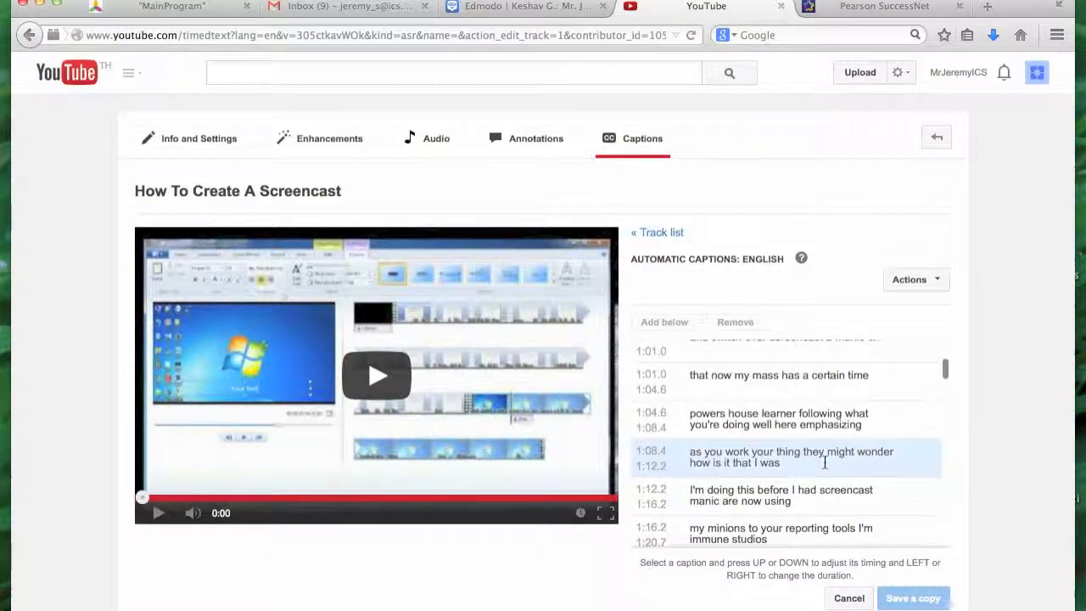
pyautogui.scroll(-8, 824, 462)
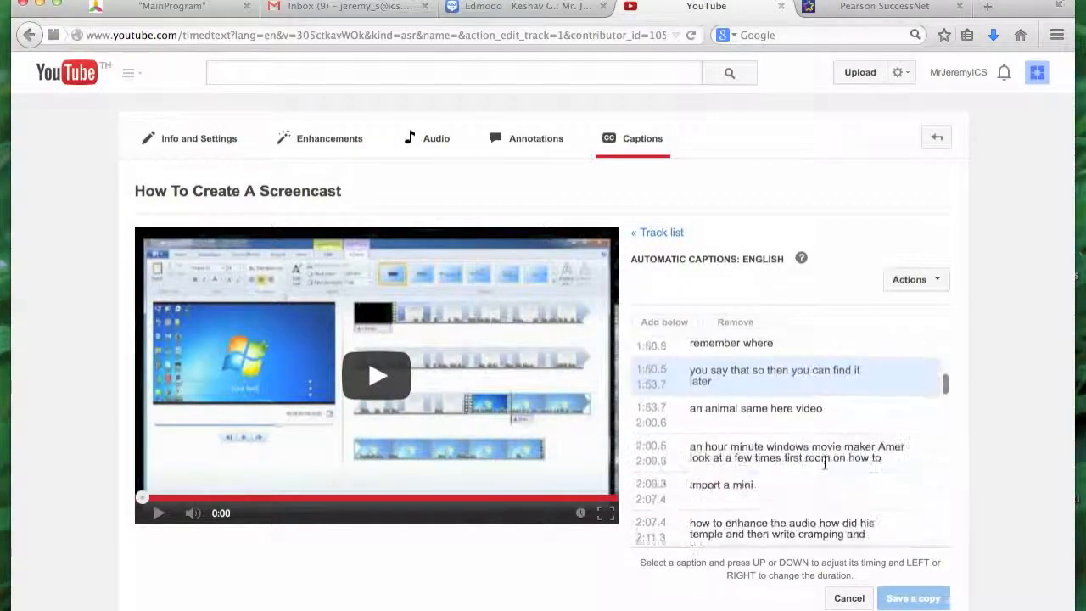
pyautogui.scroll(-1, 824, 464)
pyautogui.scroll(6, 818, 460)
pyautogui.scroll(10, 819, 459)
pyautogui.click(847, 598)
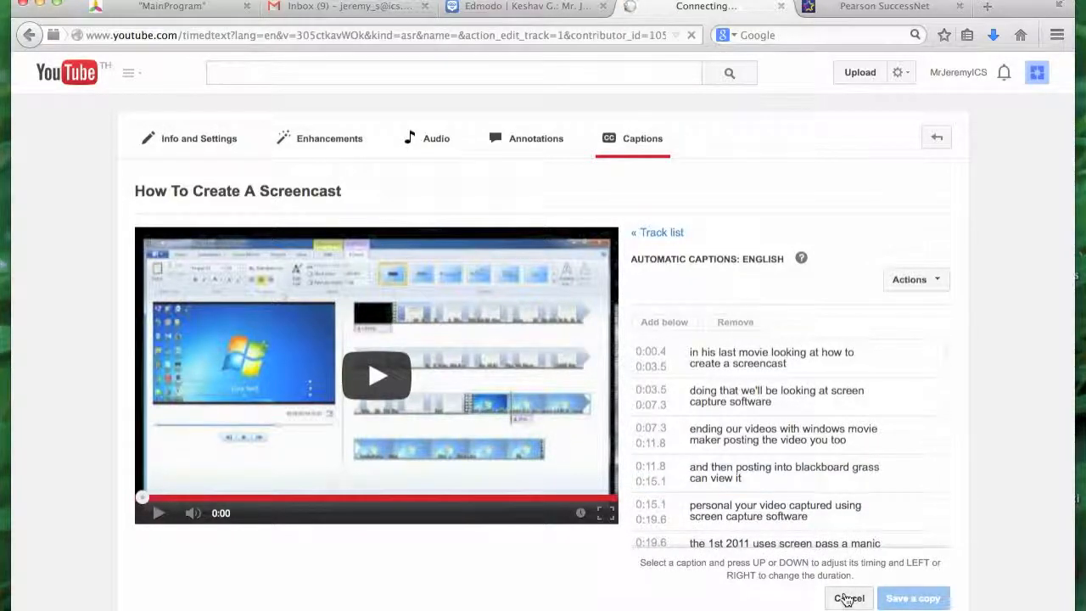
# - Review the captions of the English track that is not automatic, and return to the track list
pyautogui.click(663, 358)
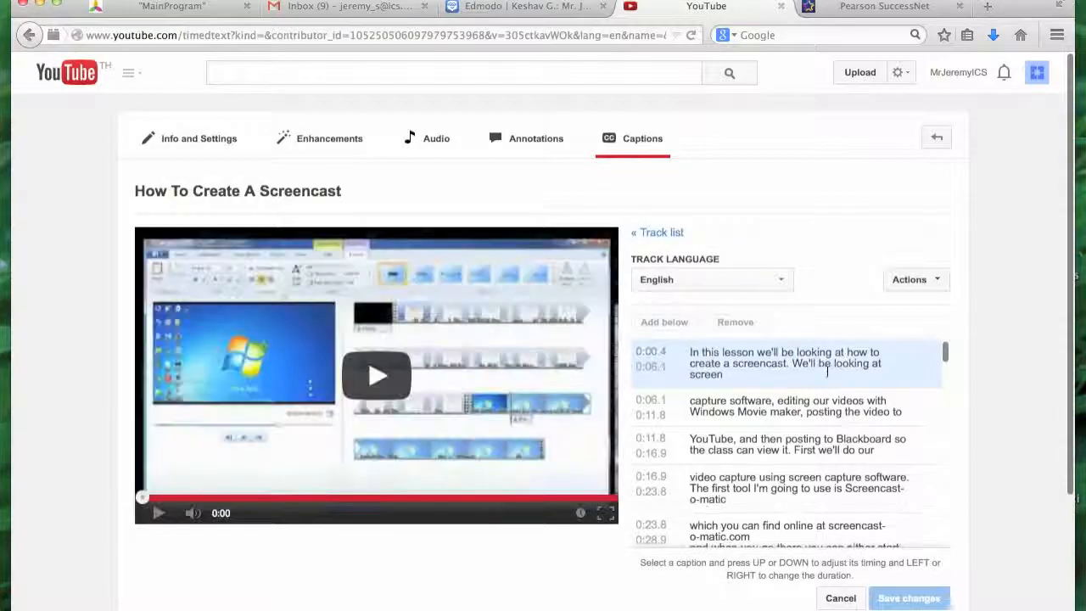
pyautogui.scroll(-6, 824, 371)
pyautogui.scroll(-20, 835, 371)
pyautogui.scroll(-20, 836, 370)
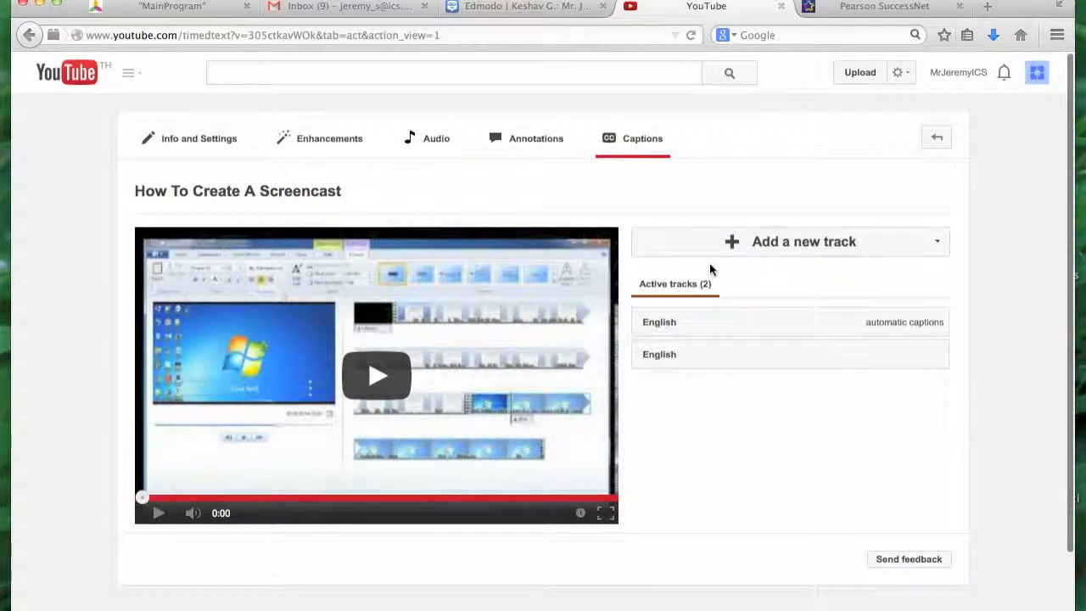
# - Start a new Transcribe and sync track and, while playing the video, transcribe "to blackboard so the class can view it. thiee"
pyautogui.click(779, 246)
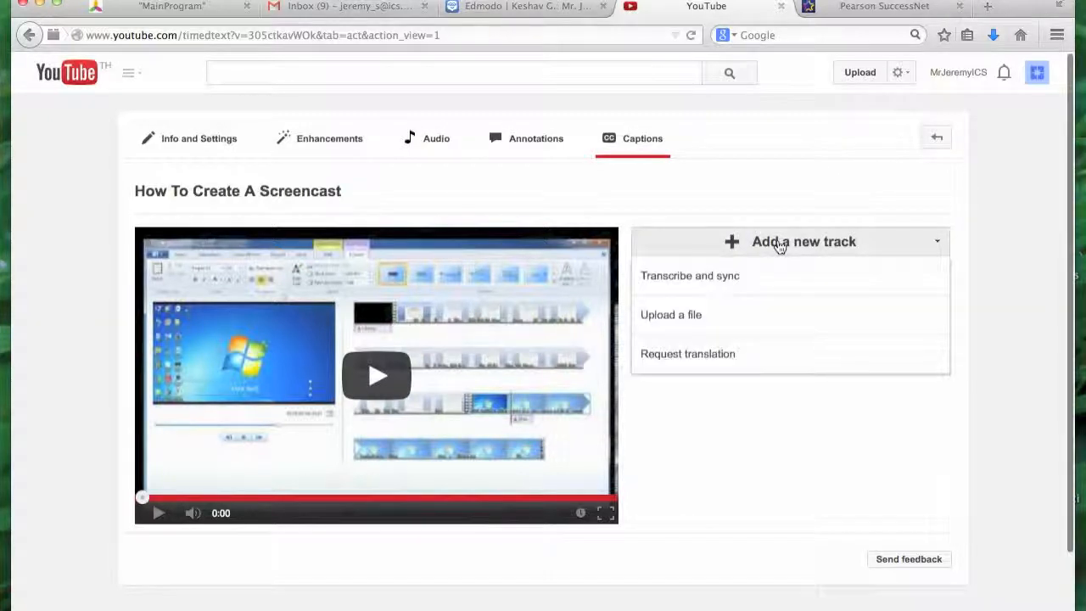
pyautogui.click(728, 280)
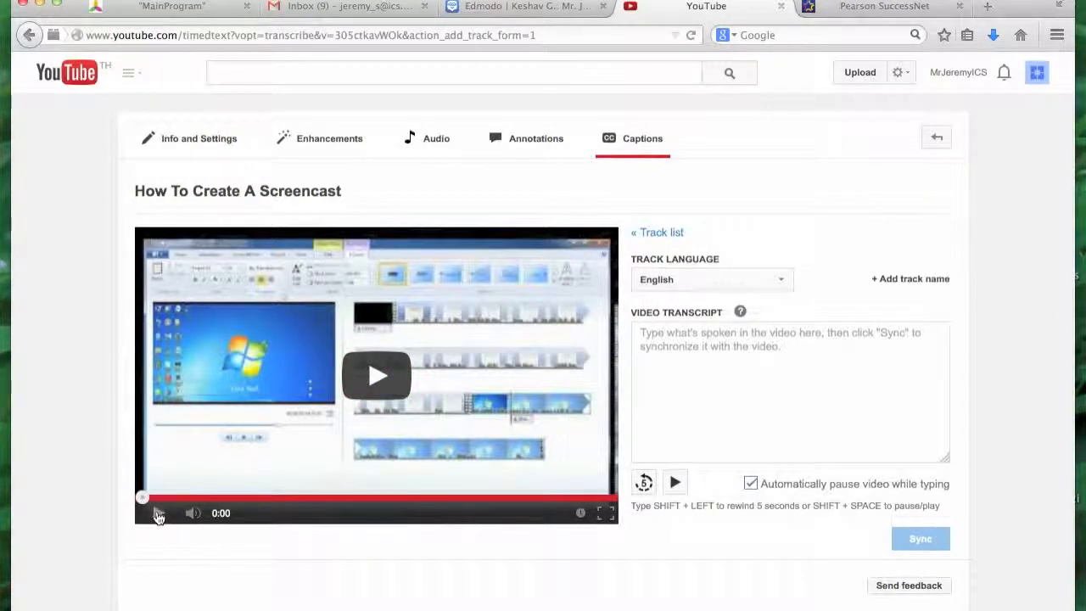
pyautogui.click(158, 516)
pyautogui.click(674, 381)
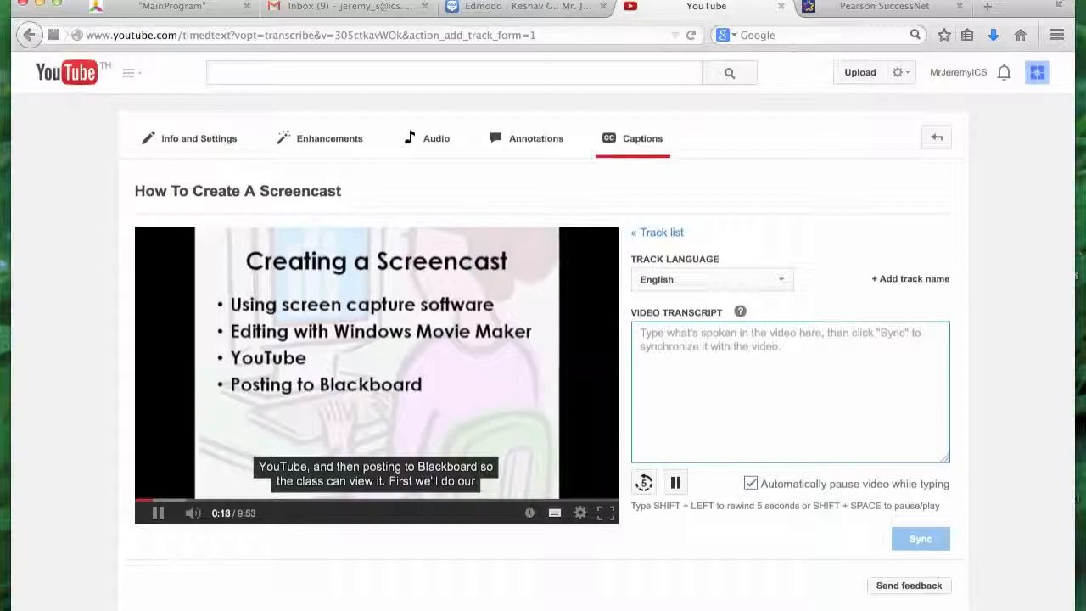
pyautogui.write('to bl')
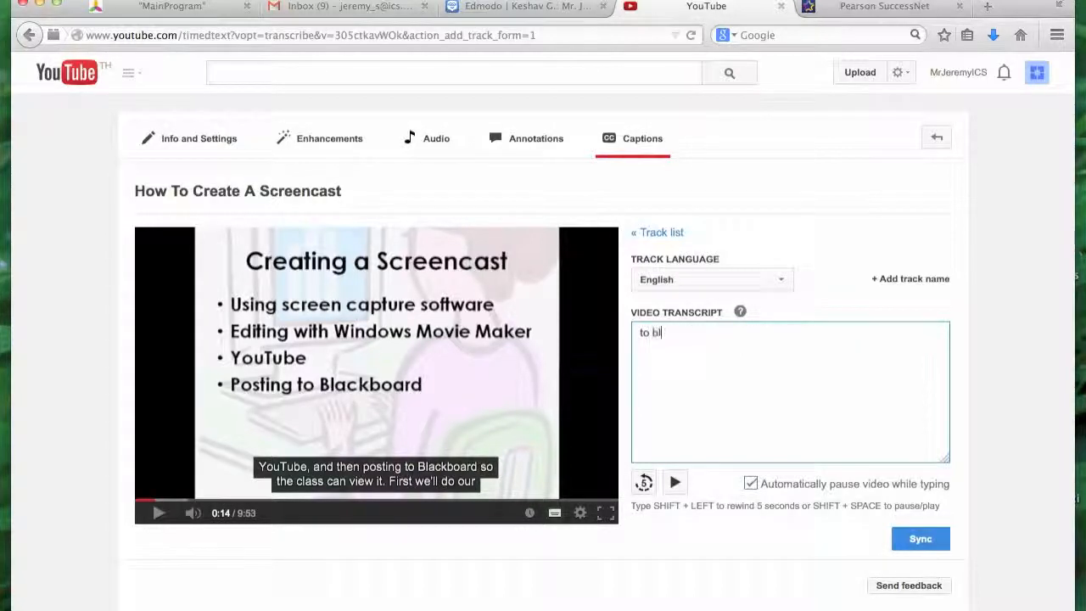
pyautogui.write('ackboard so the class can view it')
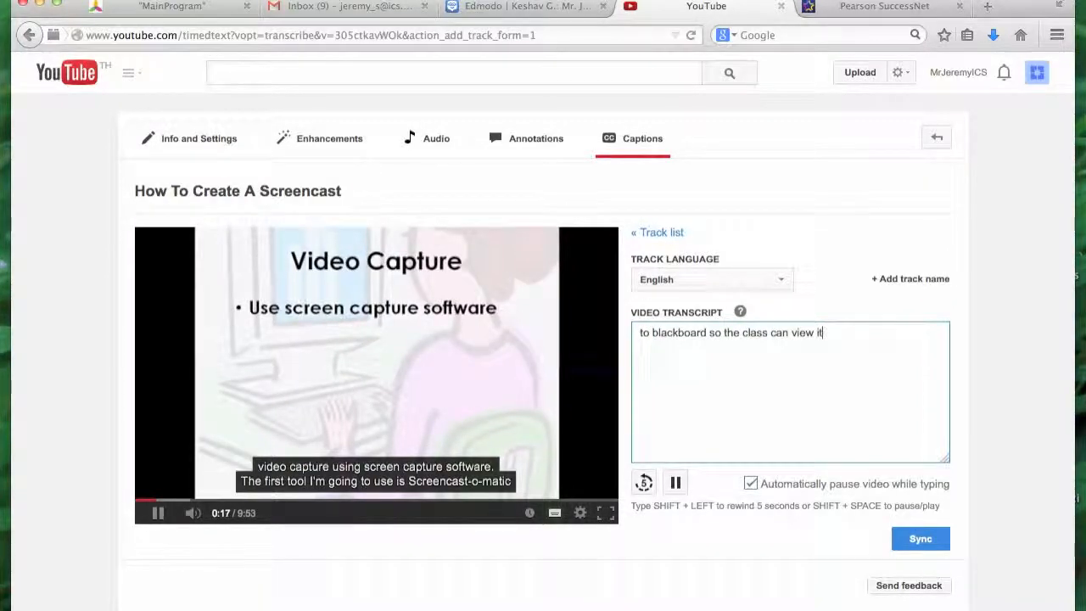
pyautogui.write('. thiee')
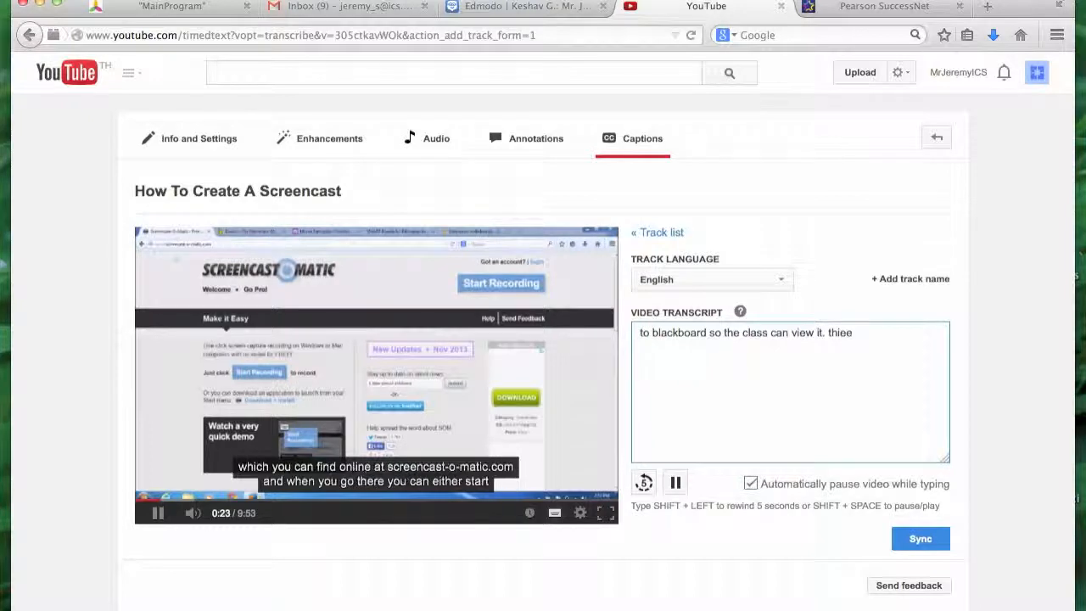
pyautogui.click(157, 513)
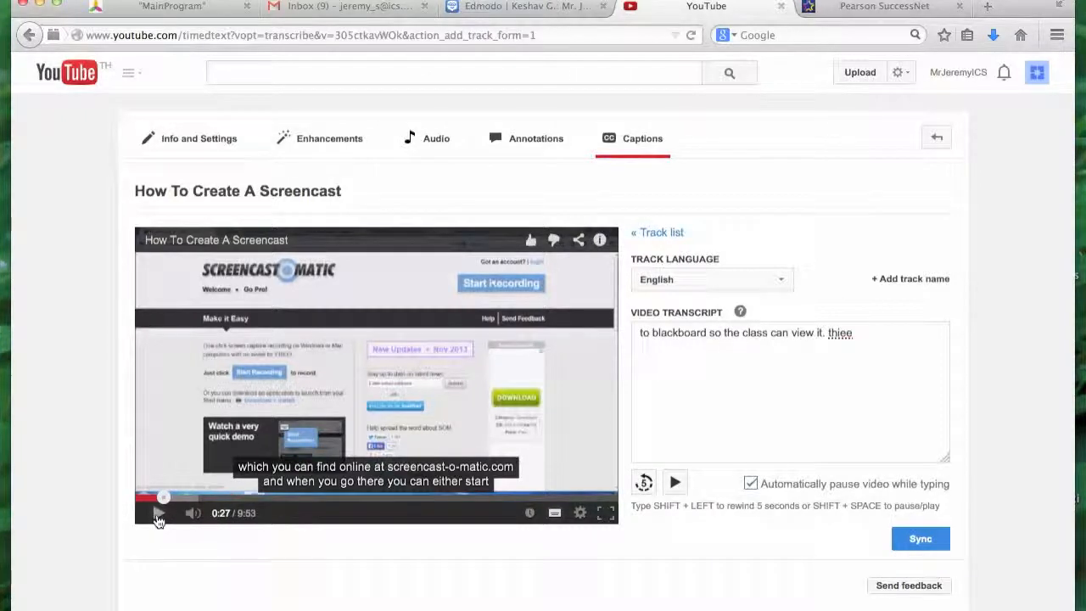
# - Clear all the text from the video transcript and return to the track list
pyautogui.click(714, 371)
pyautogui.click(884, 338)
pyautogui.moveTo(869, 339); pyautogui.dragTo(628, 338)
pyautogui.press('BackSpace')
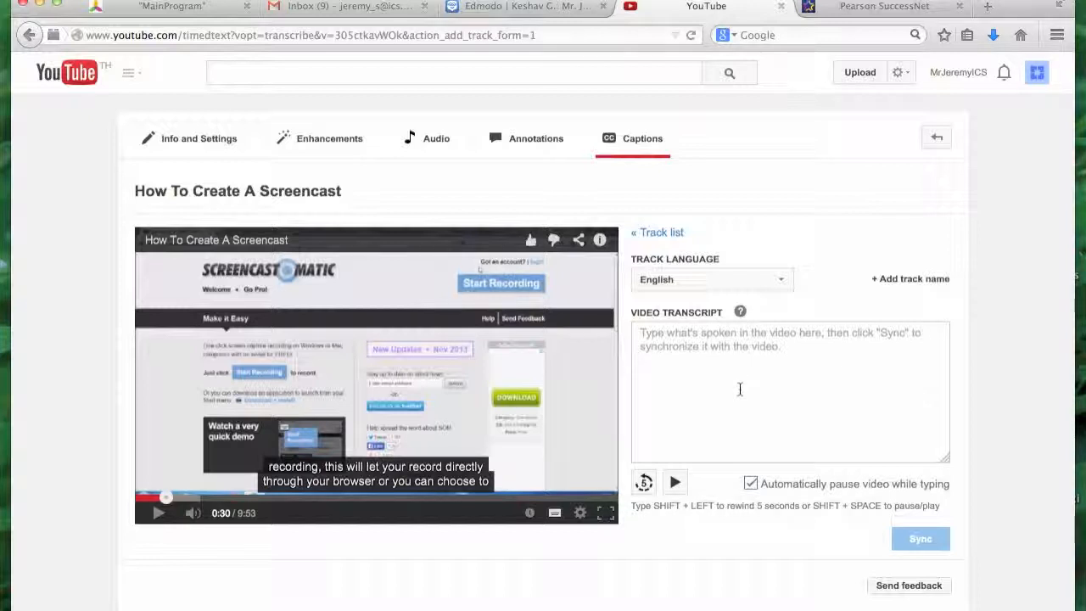
pyautogui.click(660, 233)
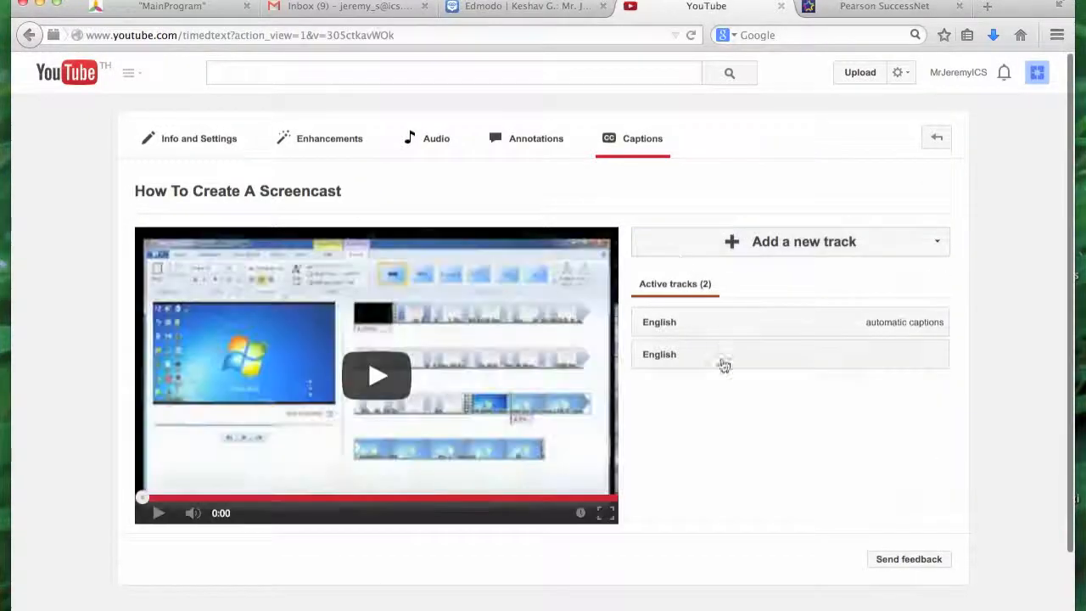
# - Download the non-automatic English caption track in its original format and open transcript.txt with TextEdit
pyautogui.click(674, 361)
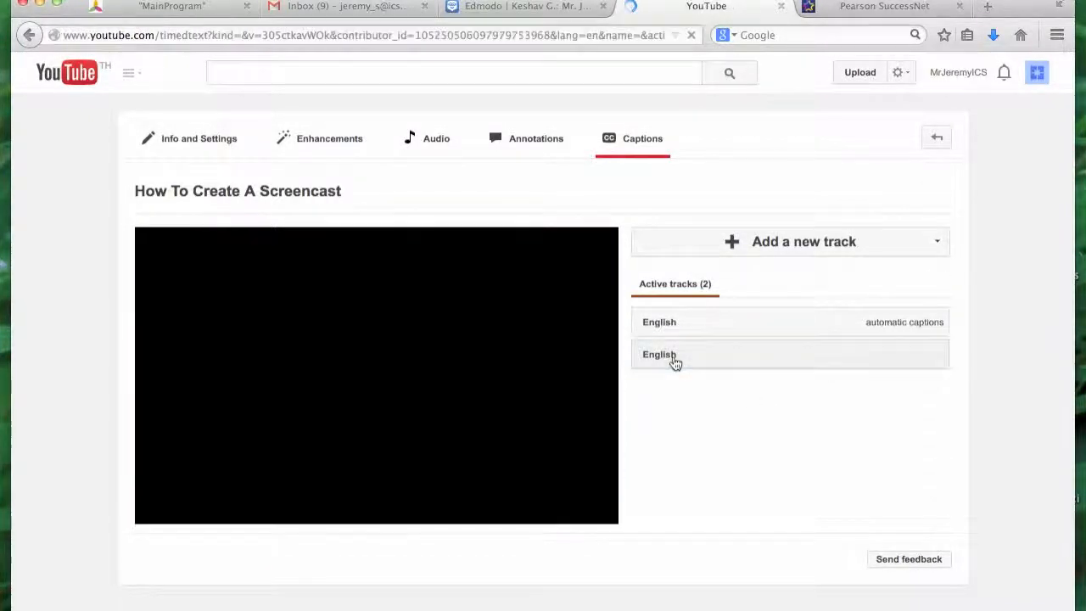
pyautogui.scroll(-5, 867, 418)
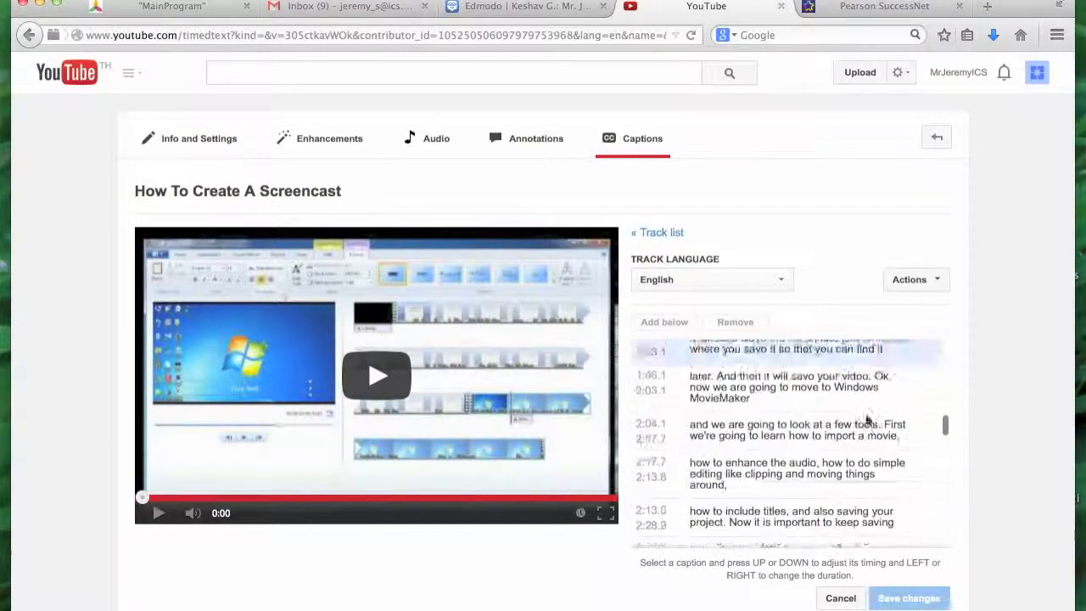
pyautogui.scroll(-10, 867, 419)
pyautogui.scroll(-3, 867, 415)
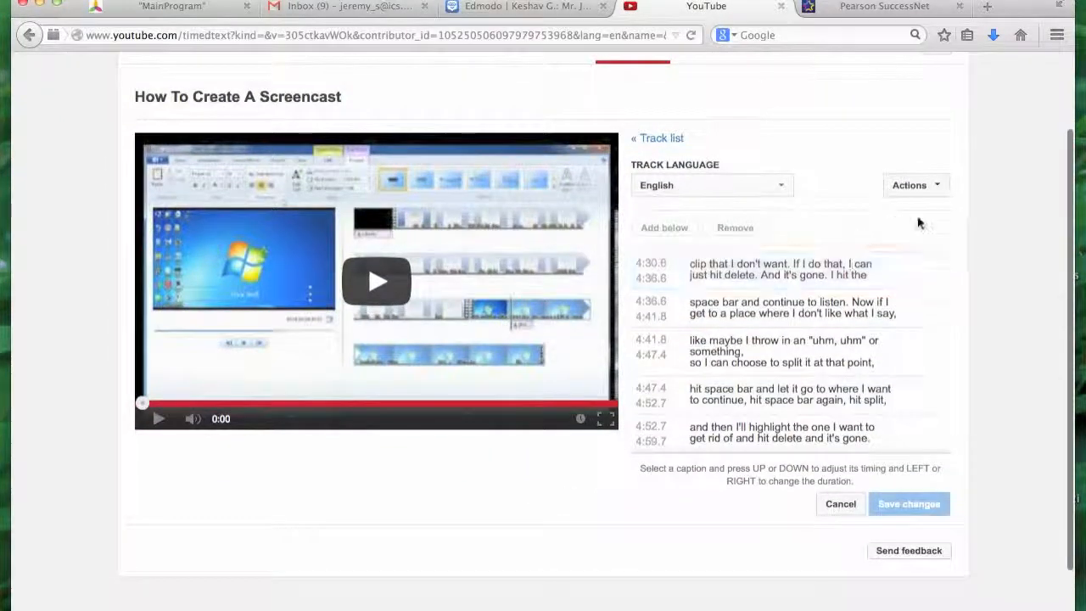
pyautogui.click(911, 184)
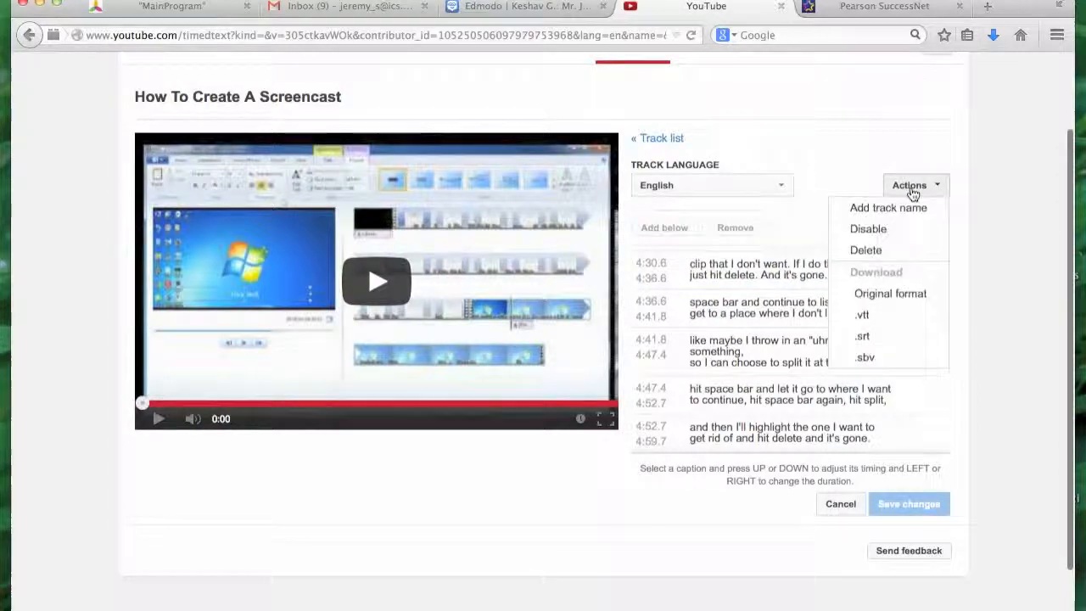
pyautogui.click(905, 294)
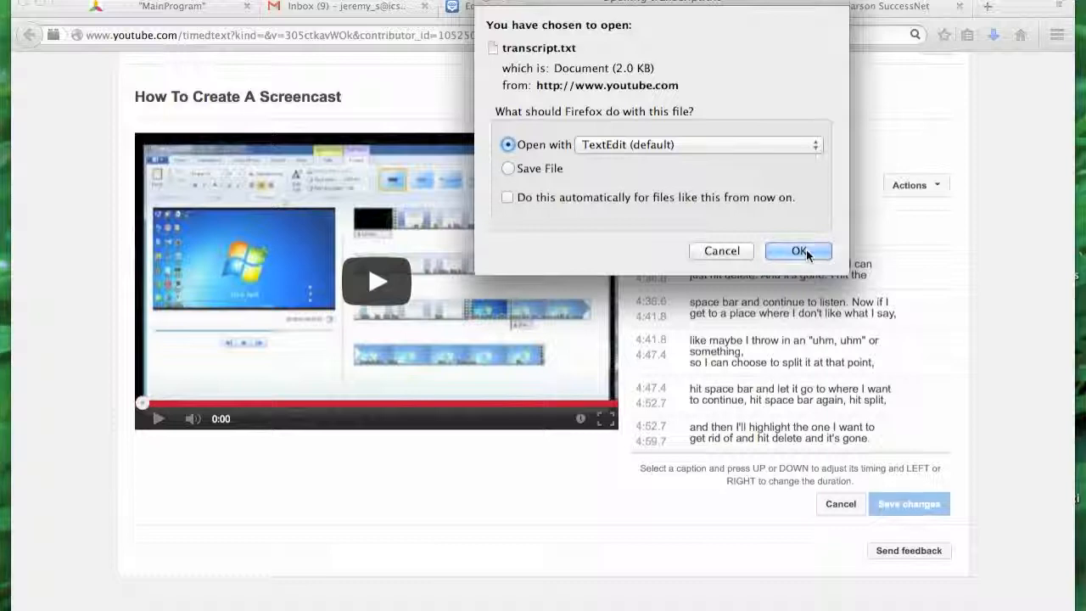
pyautogui.click(799, 251)
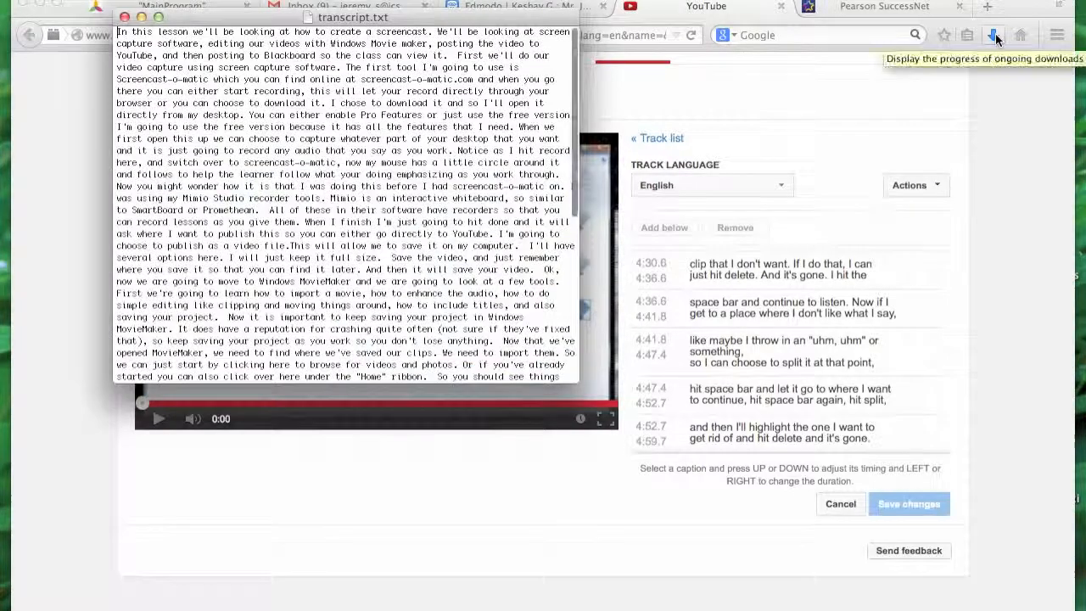
# - Skim through transcript.txt and select its entire text
pyautogui.scroll(2, 390, 116)
pyautogui.scroll(-10, 390, 116)
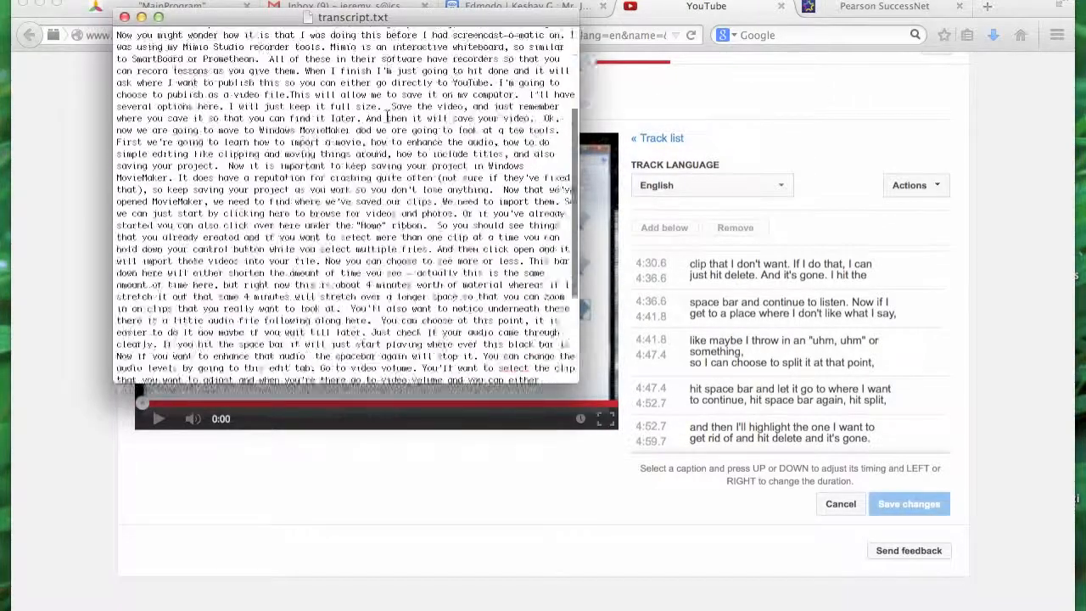
pyautogui.scroll(10, 389, 117)
pyautogui.scroll(-1, 388, 116)
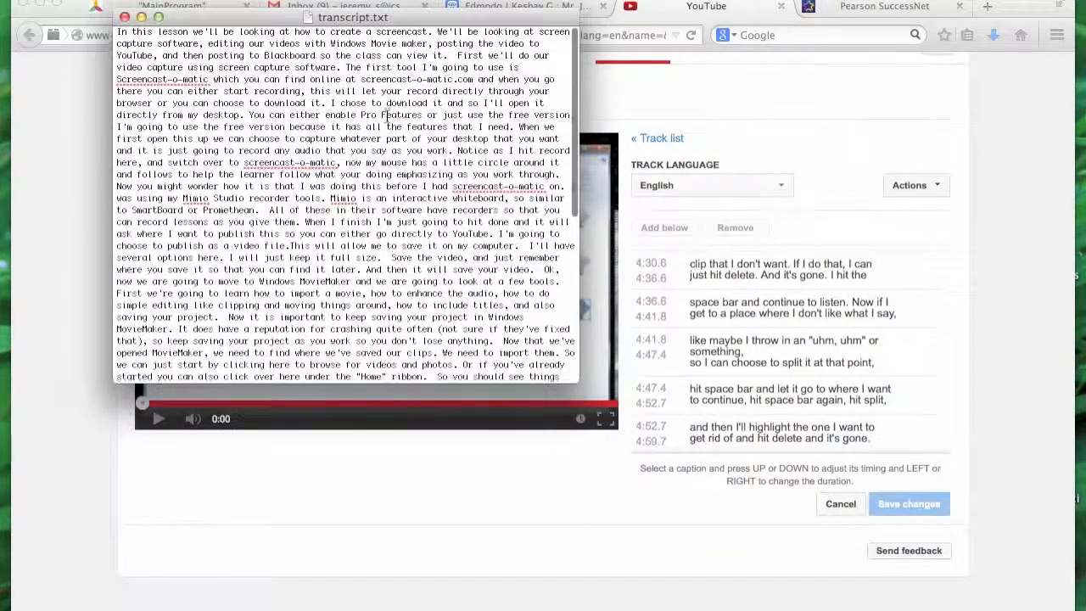
pyautogui.press('super+a')
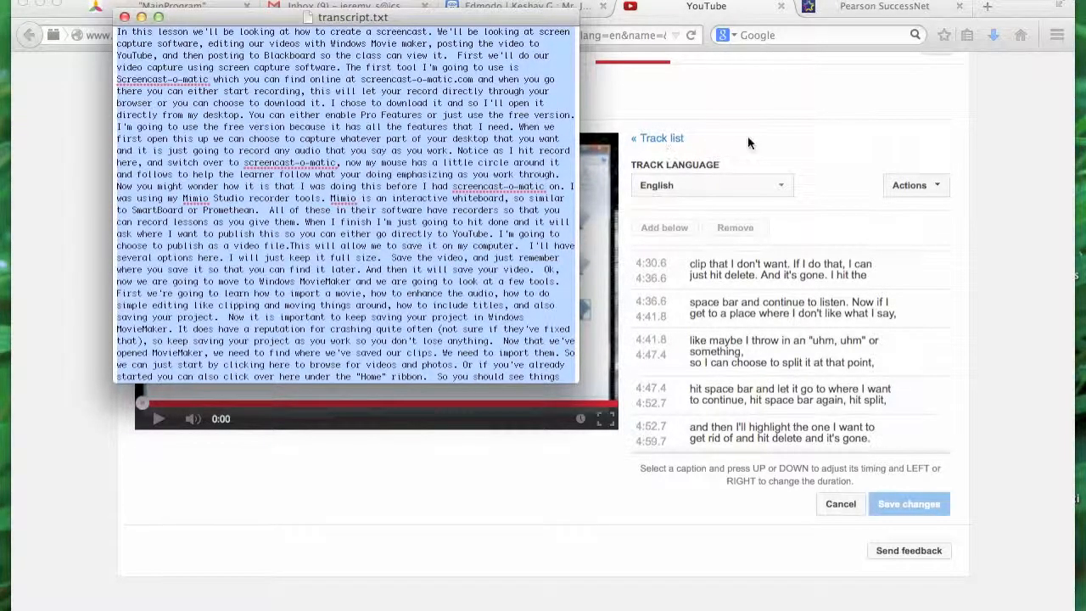
# - Return to the video's track list and start a new Transcribe and sync caption track in English
pyautogui.click(667, 141)
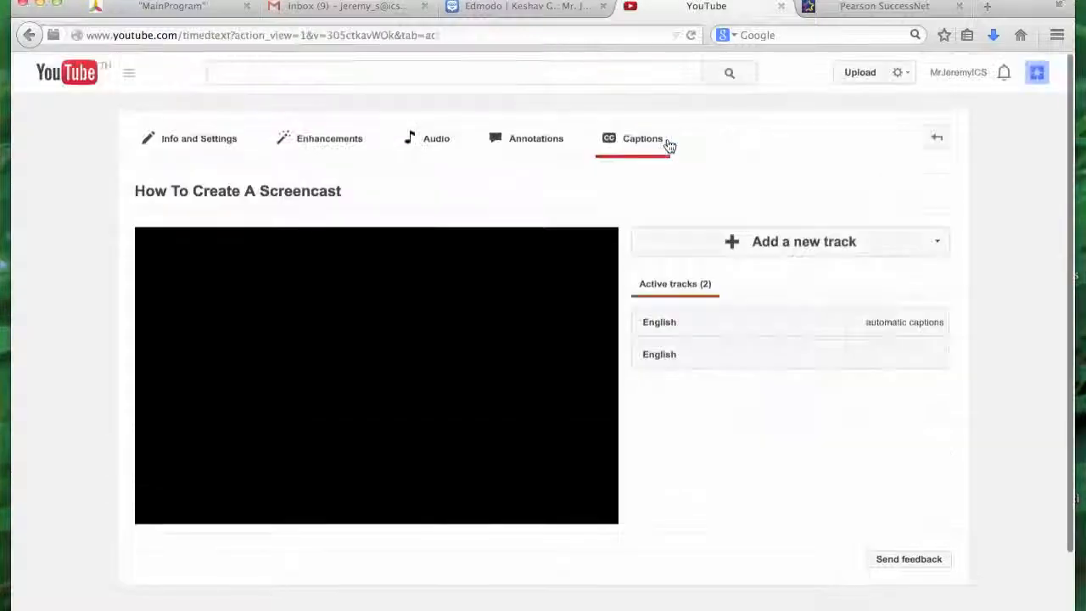
pyautogui.click(741, 246)
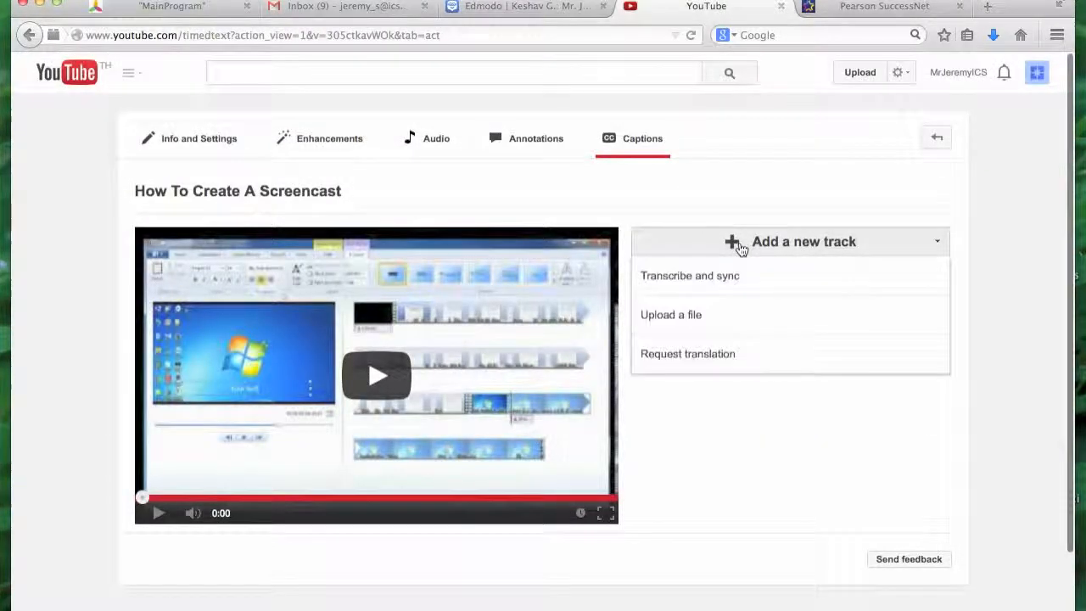
pyautogui.click(710, 280)
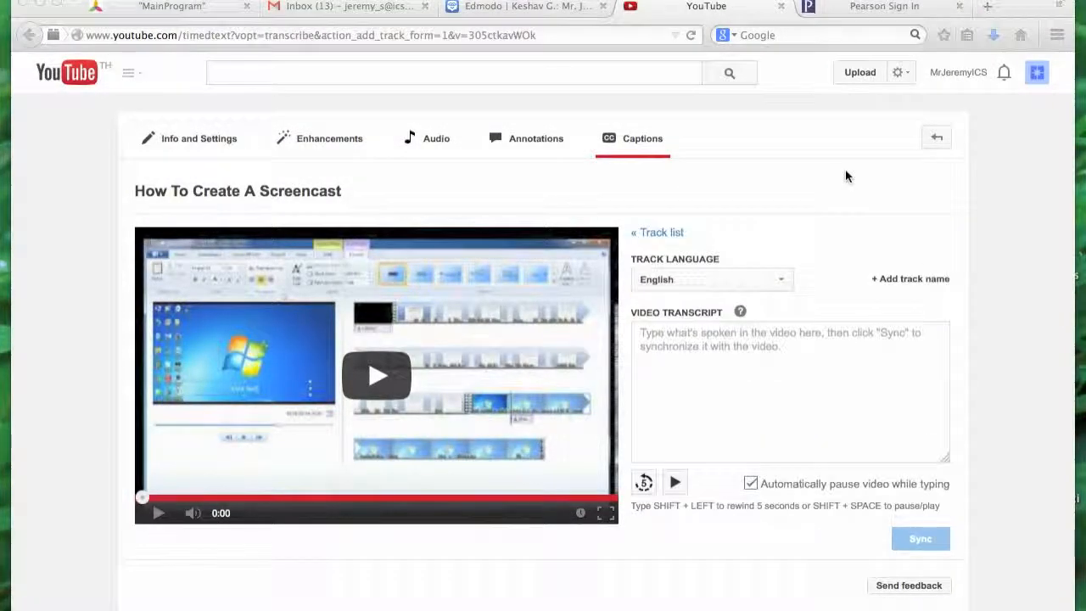
# - Copy the selected transcript text from TextEdit and paste it into the new track's video transcript in Firefox
pyautogui.hotkey('ctrl', 'Up')
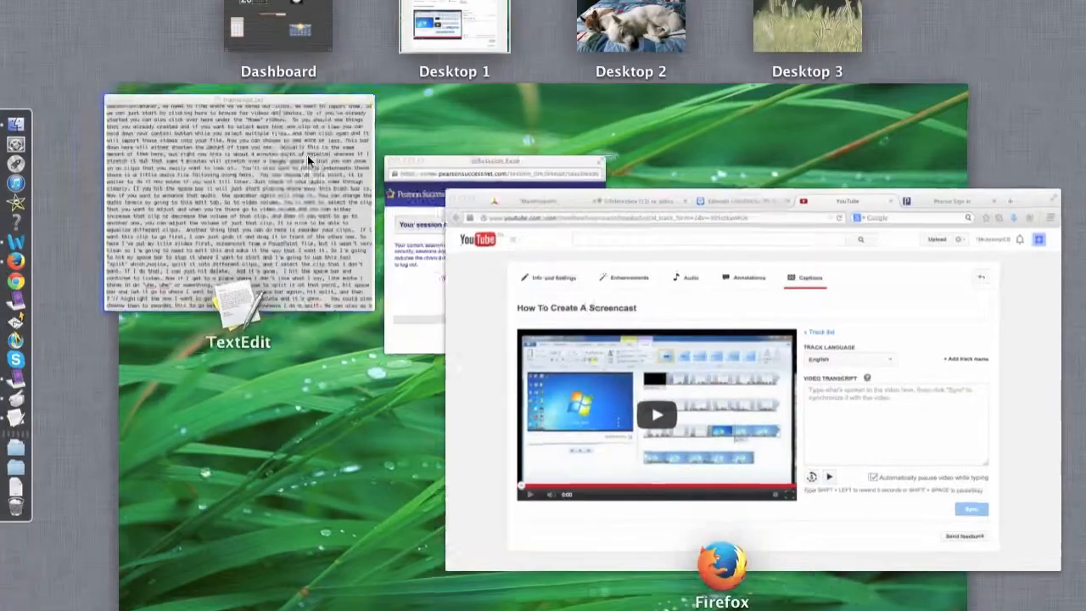
pyautogui.click(307, 154)
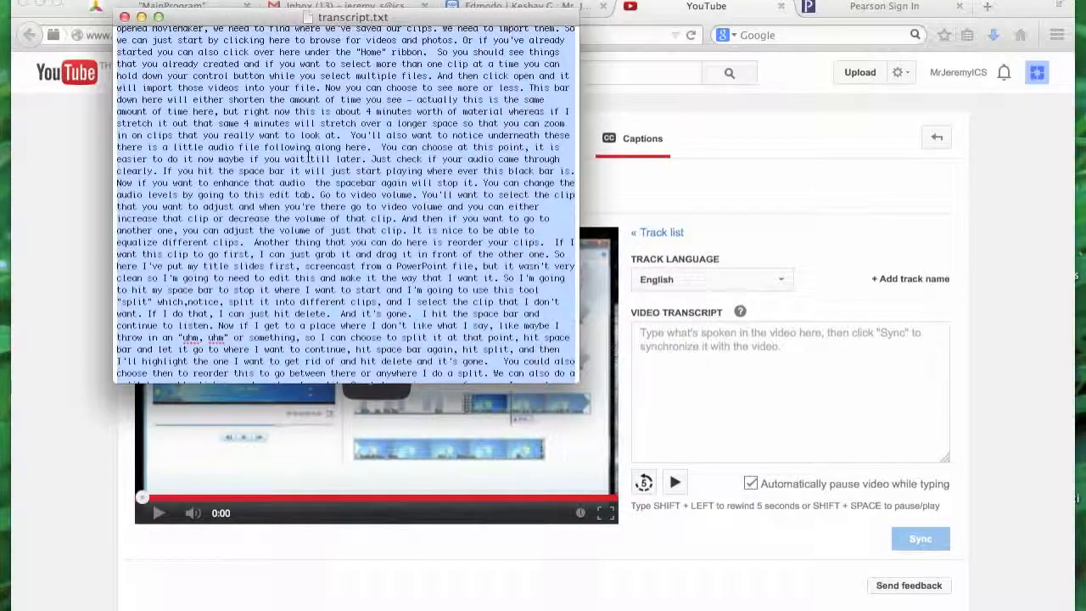
pyautogui.click(804, 359)
pyautogui.press('super+v')
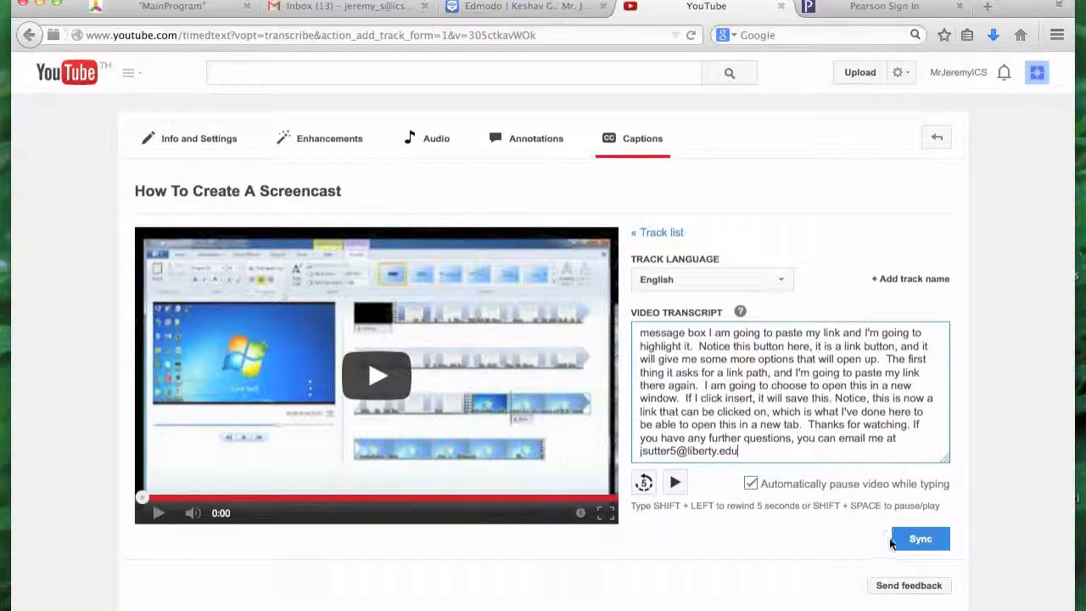
# - Sync the pasted transcript, overwriting the existing English caption track, and play the video briefly to check its captions
pyautogui.click(926, 541)
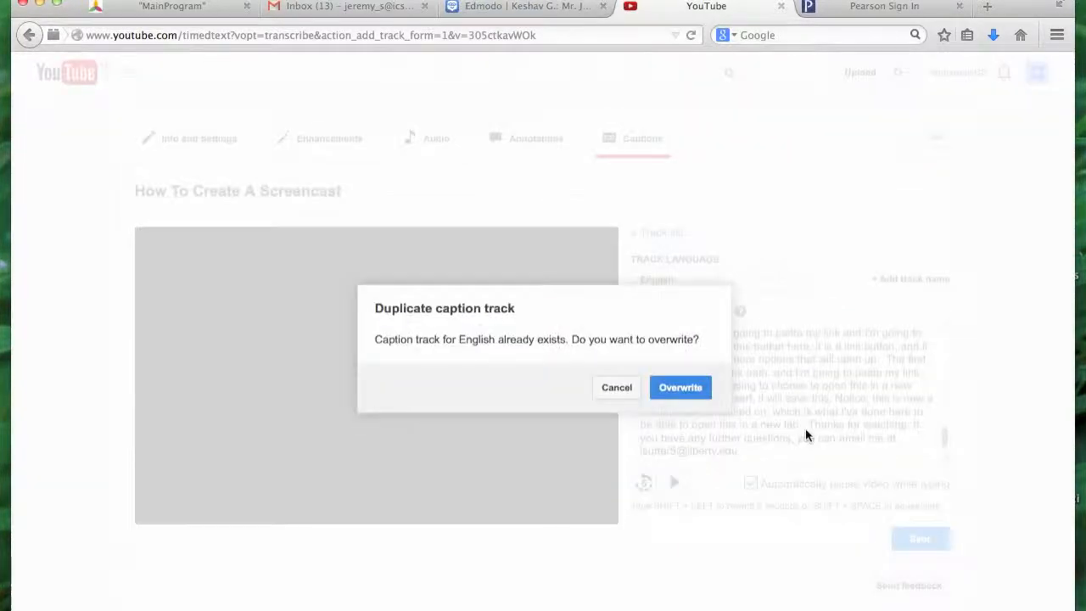
pyautogui.click(680, 388)
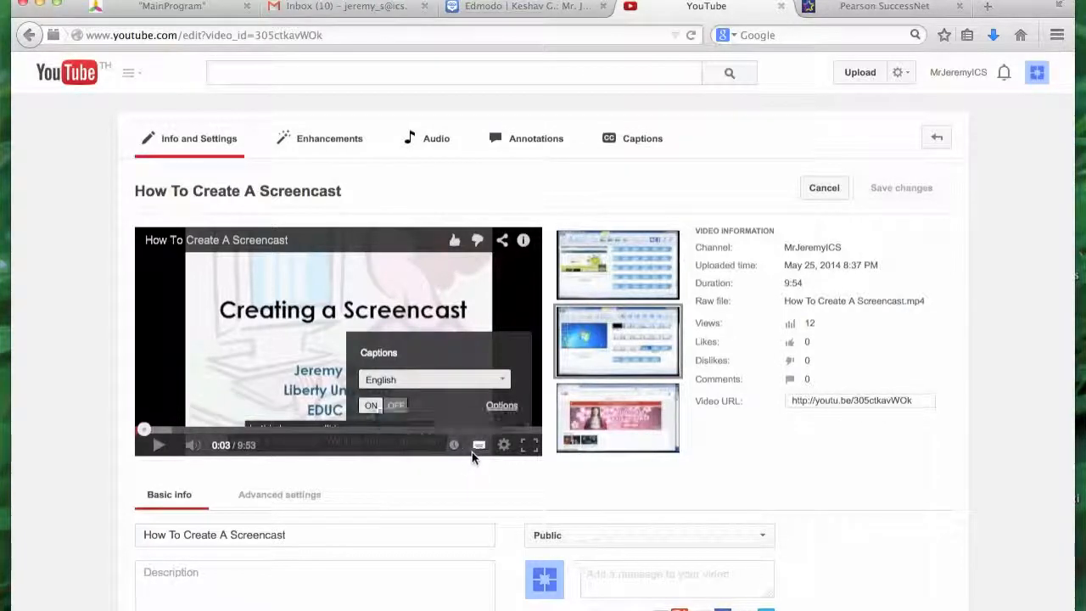
pyautogui.click(158, 445)
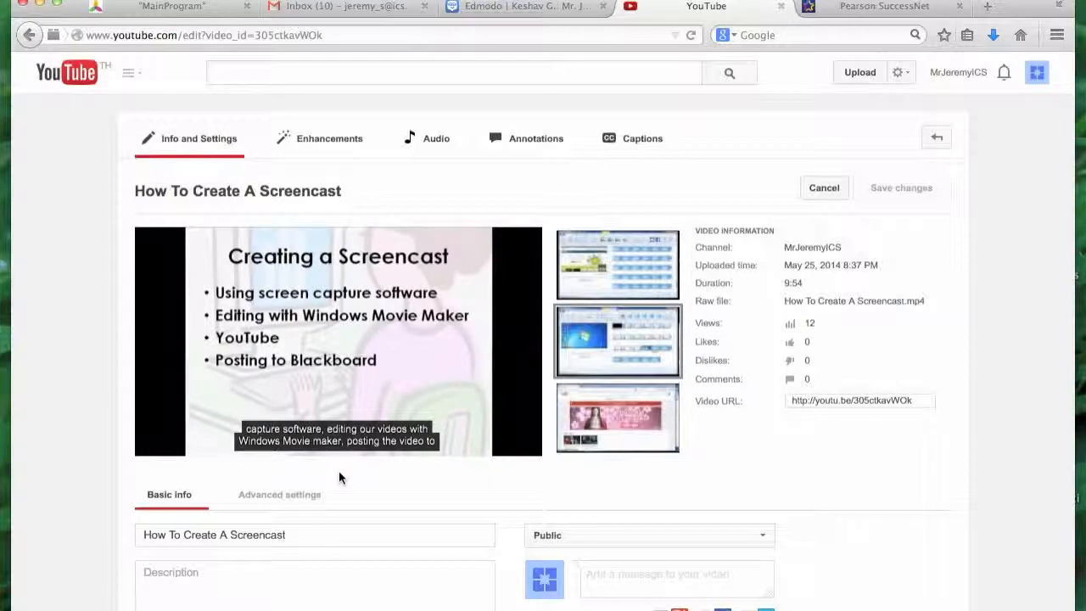
pyautogui.press('space')
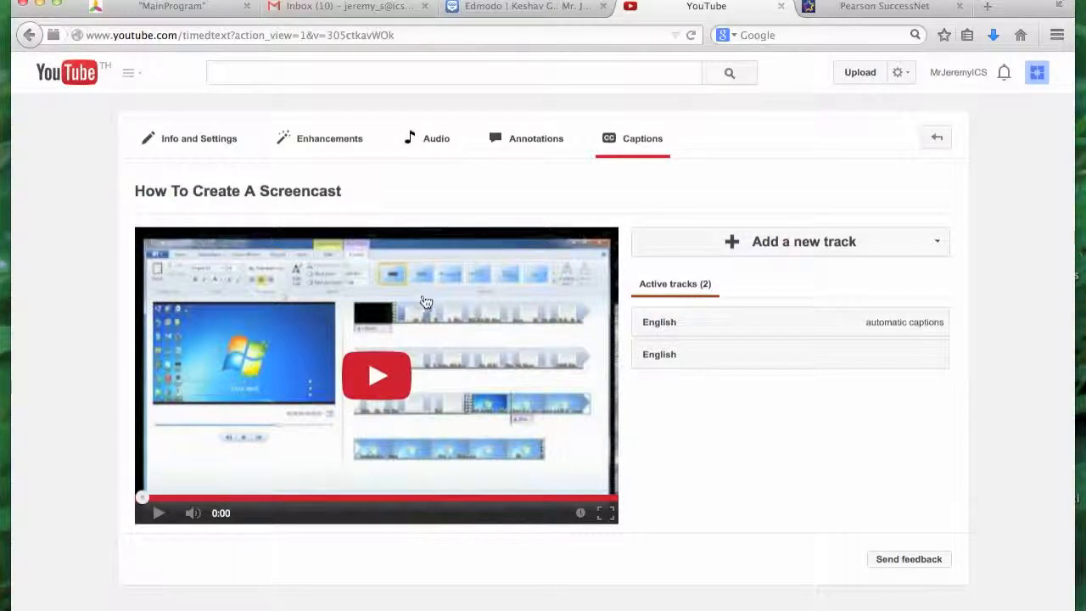
# - Open the video's annotations editor and pause the playback at 5:33
pyautogui.click(523, 146)
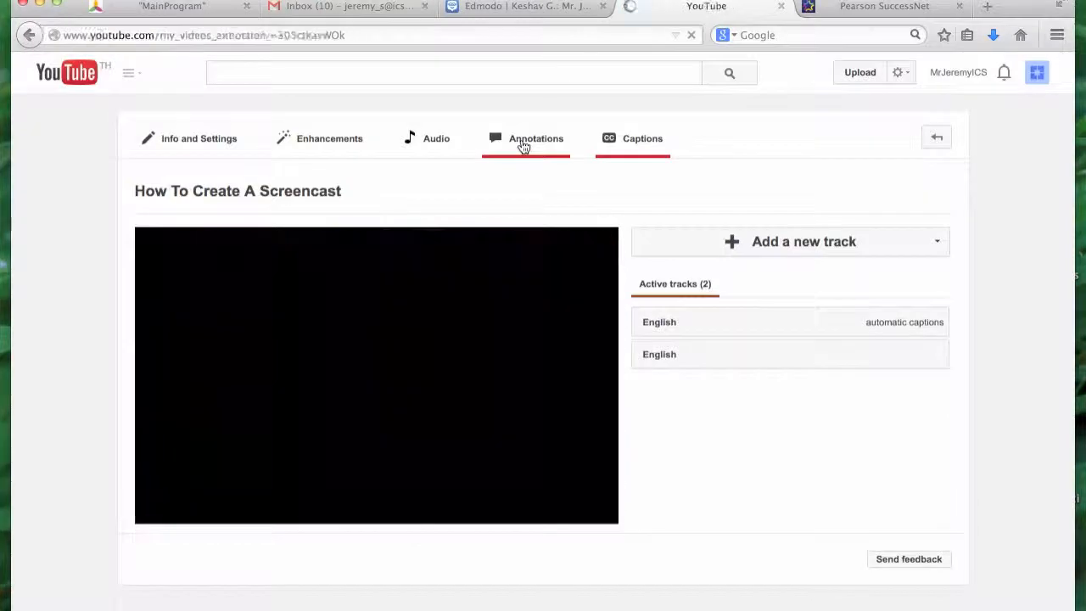
pyautogui.moveTo(159, 543); pyautogui.dragTo(453, 542)
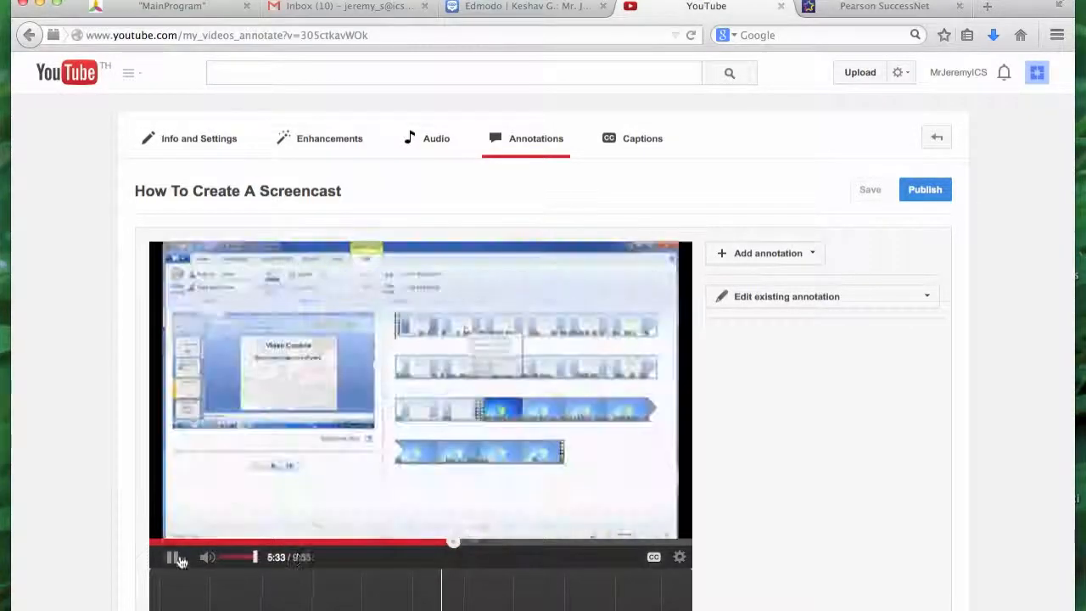
pyautogui.click(175, 558)
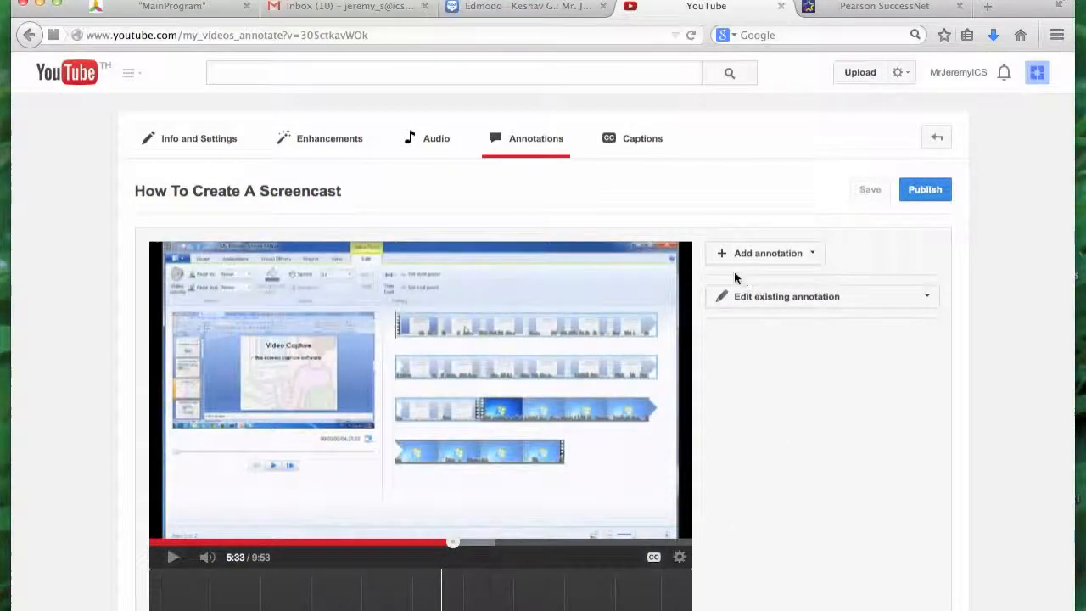
# - Add a Note annotation reading "Type text here" just below the clip rows in the video frame
pyautogui.click(748, 253)
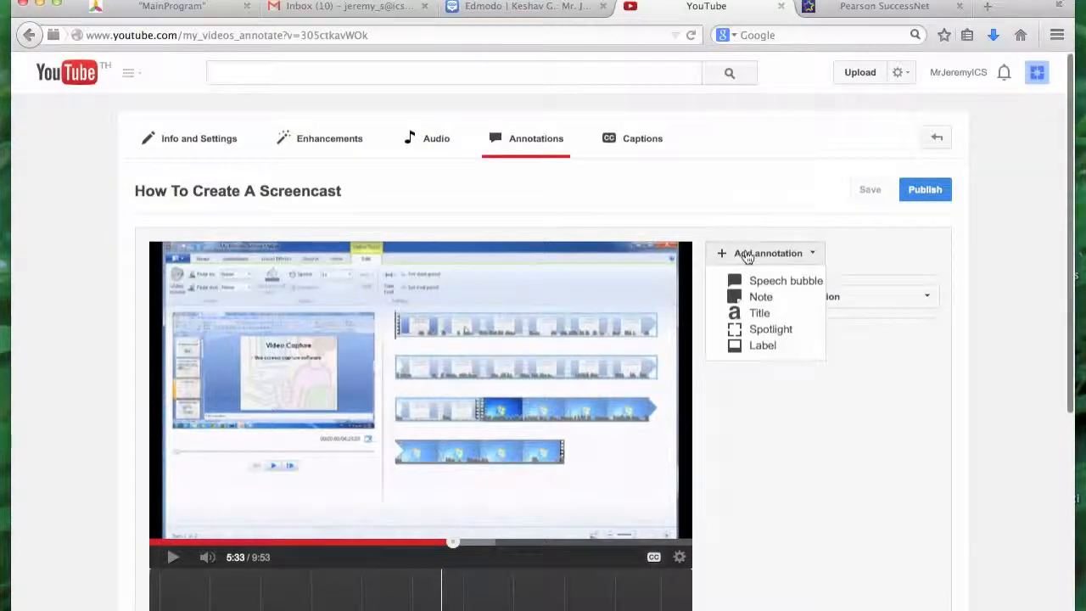
pyautogui.click(761, 299)
pyautogui.moveTo(281, 280); pyautogui.dragTo(600, 513)
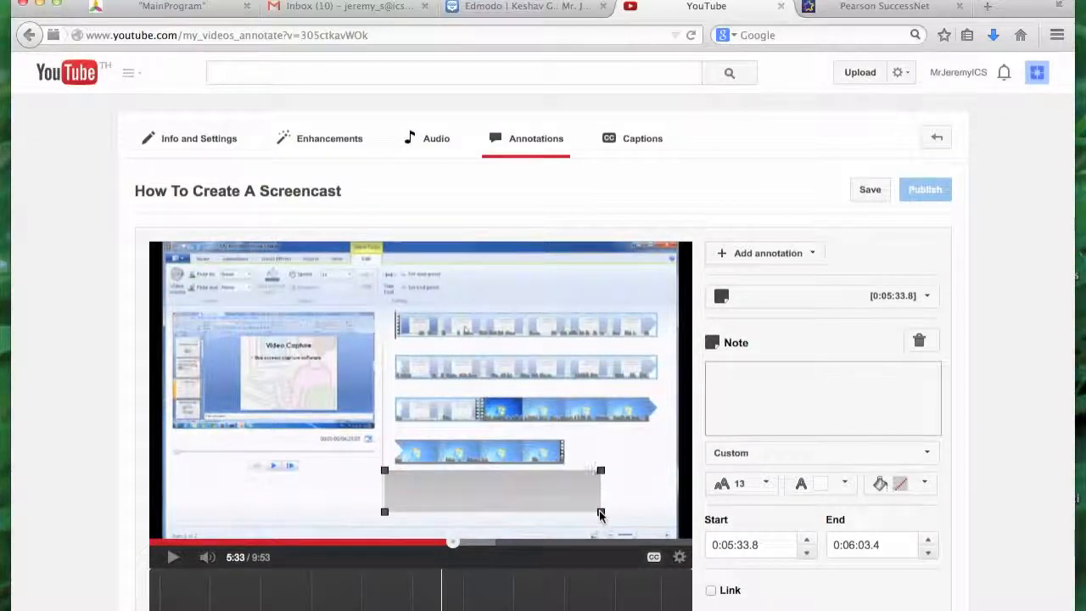
pyautogui.click(748, 385)
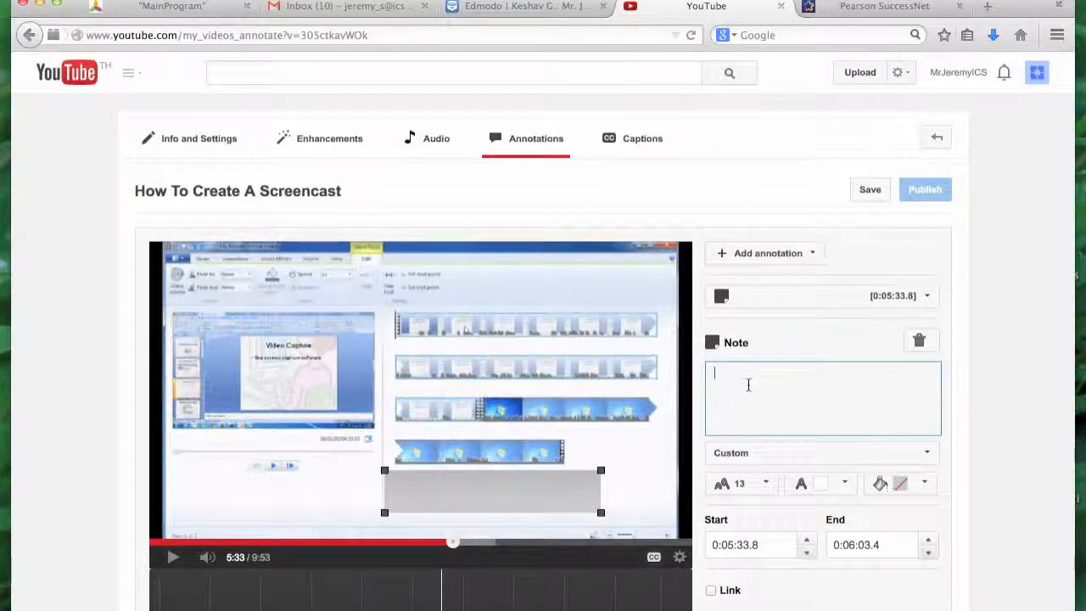
pyautogui.write('Type te')
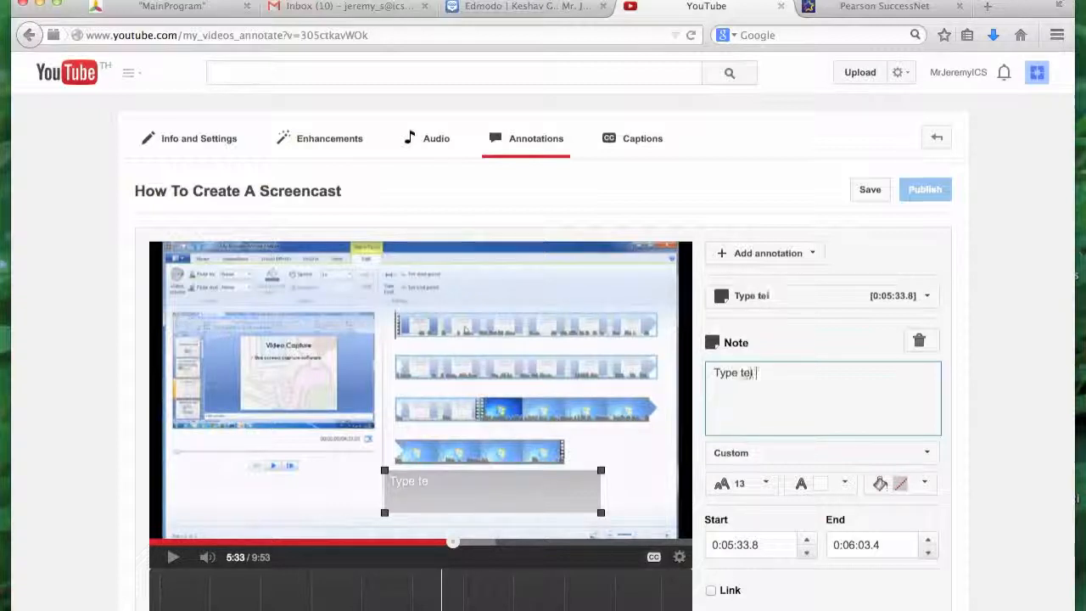
pyautogui.write('xt here')
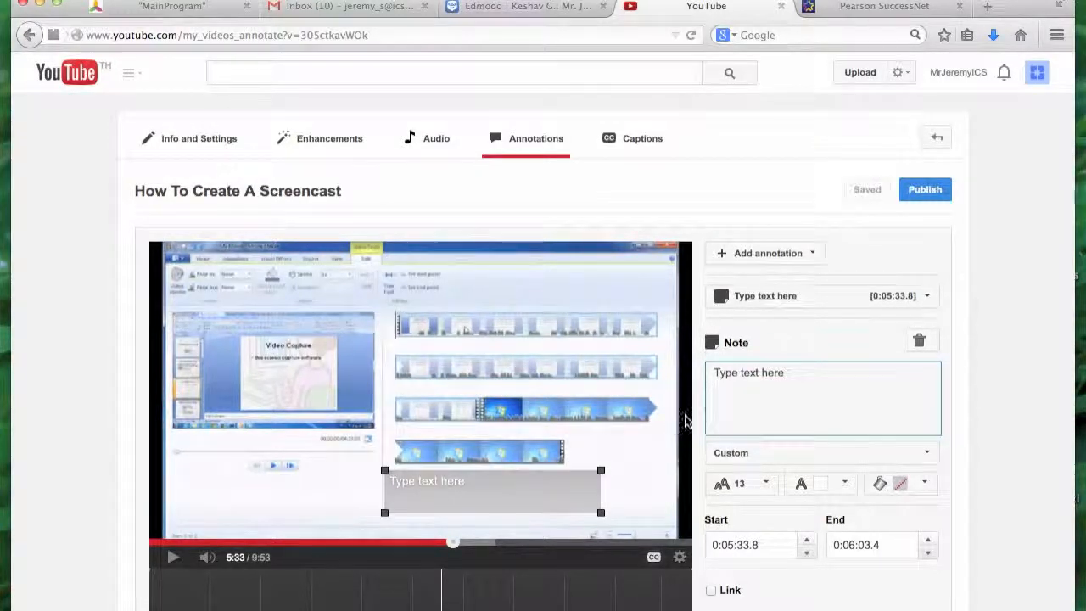
# - Set the note's text colour to black and its background colour to light red
pyautogui.click(847, 486)
pyautogui.click(799, 508)
pyautogui.click(834, 485)
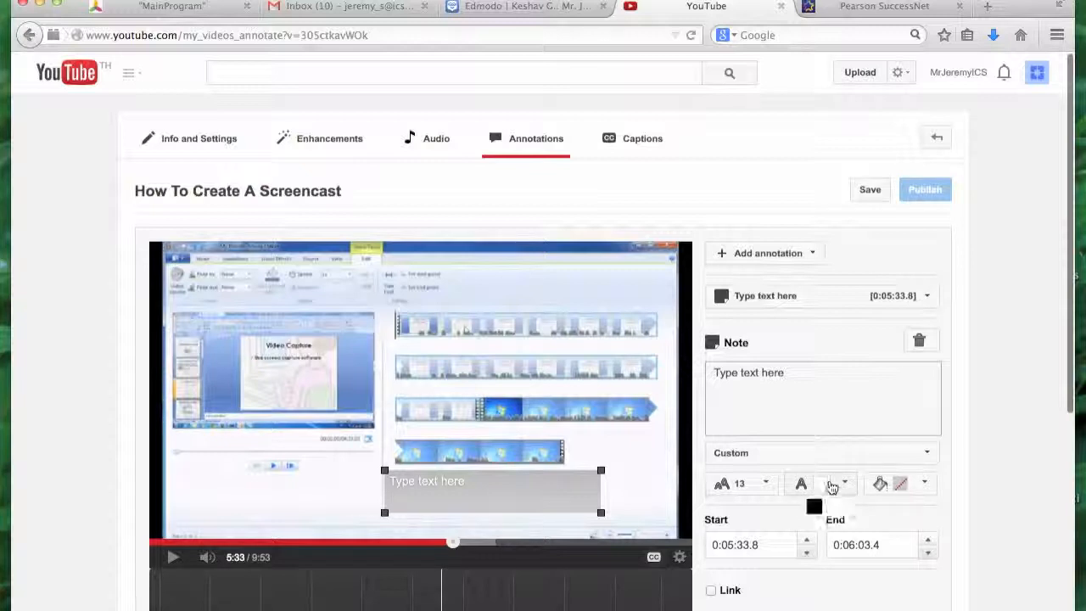
pyautogui.click(816, 506)
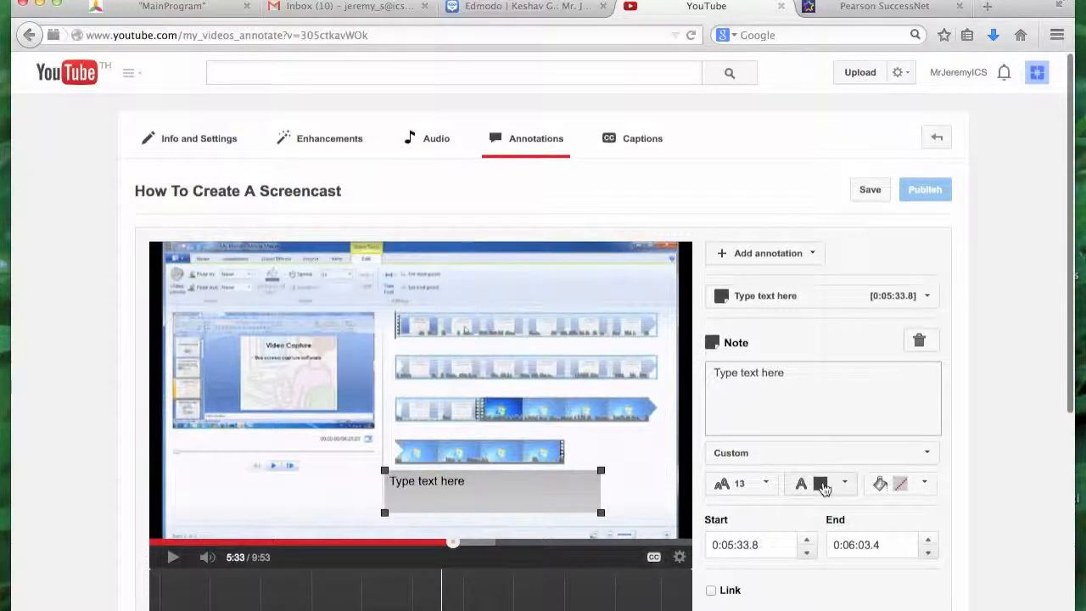
pyautogui.click(926, 484)
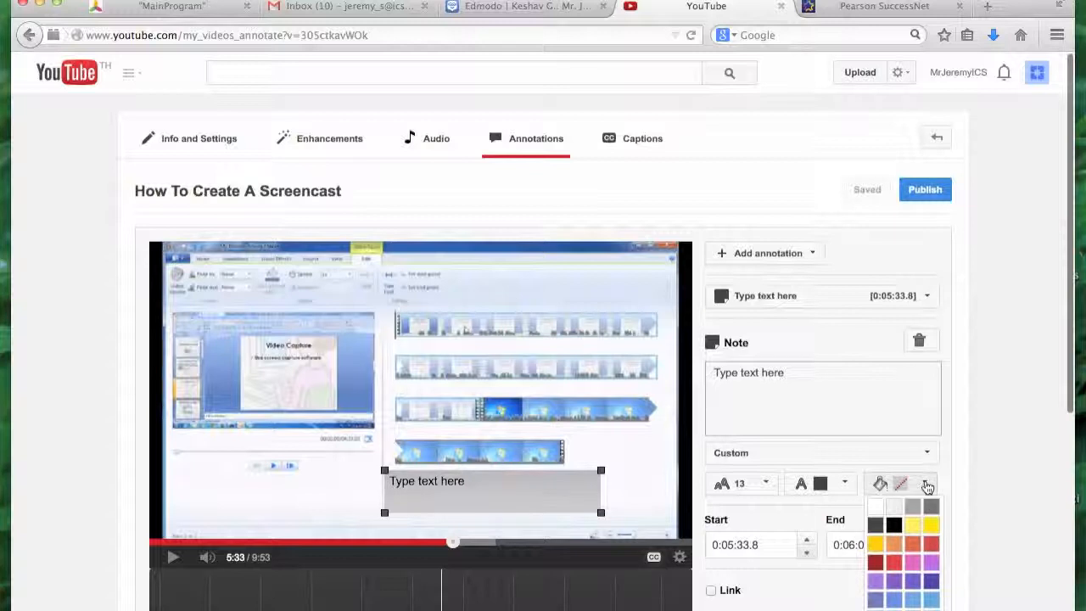
pyautogui.click(896, 568)
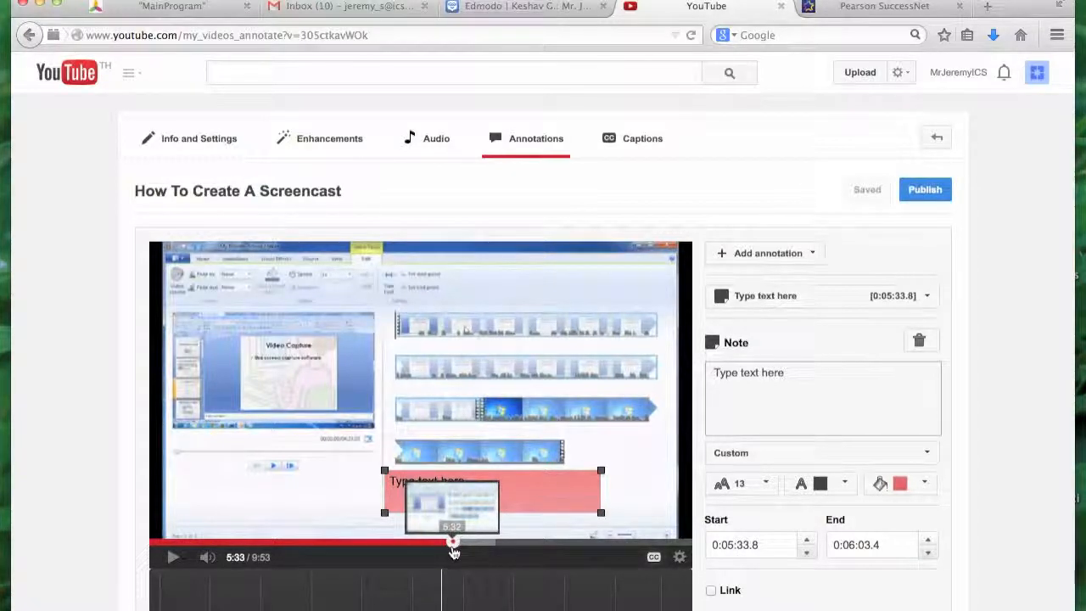
# - Set the note's start time to 0:05:32.9 and its end time to 0:06:04.3
pyautogui.click(930, 552)
pyautogui.click(930, 542)
pyautogui.click(807, 552)
pyautogui.click(808, 555)
pyautogui.click(807, 556)
pyautogui.click(807, 556)
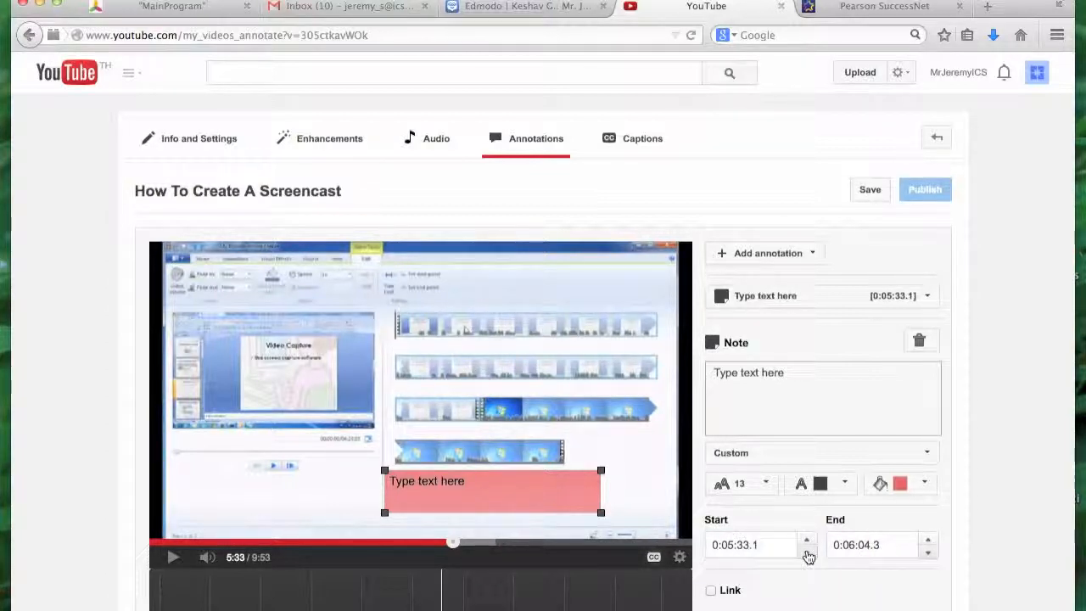
pyautogui.click(730, 545)
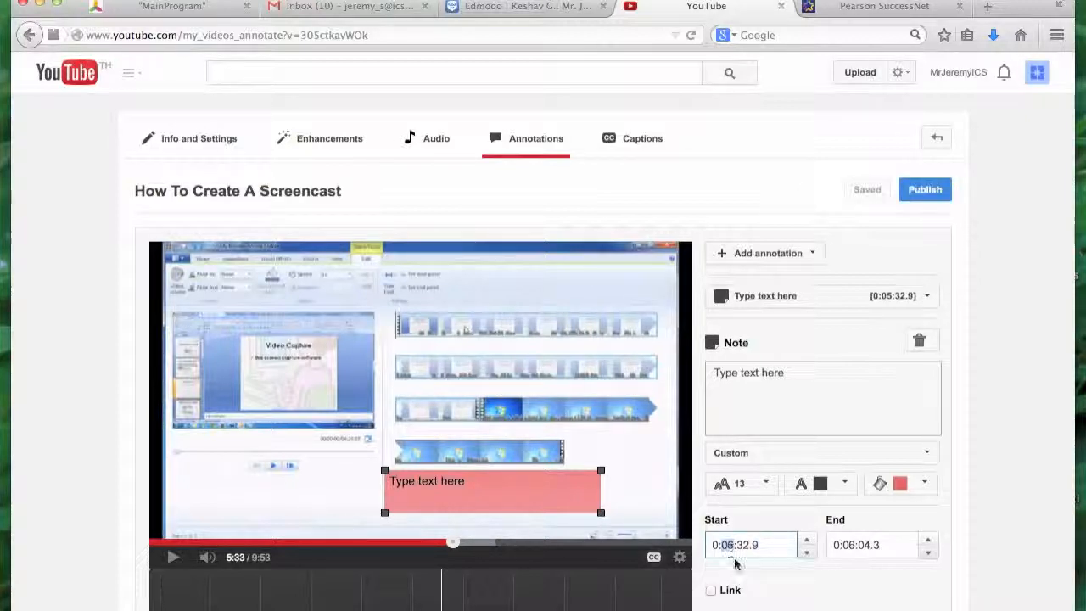
pyautogui.write('5')
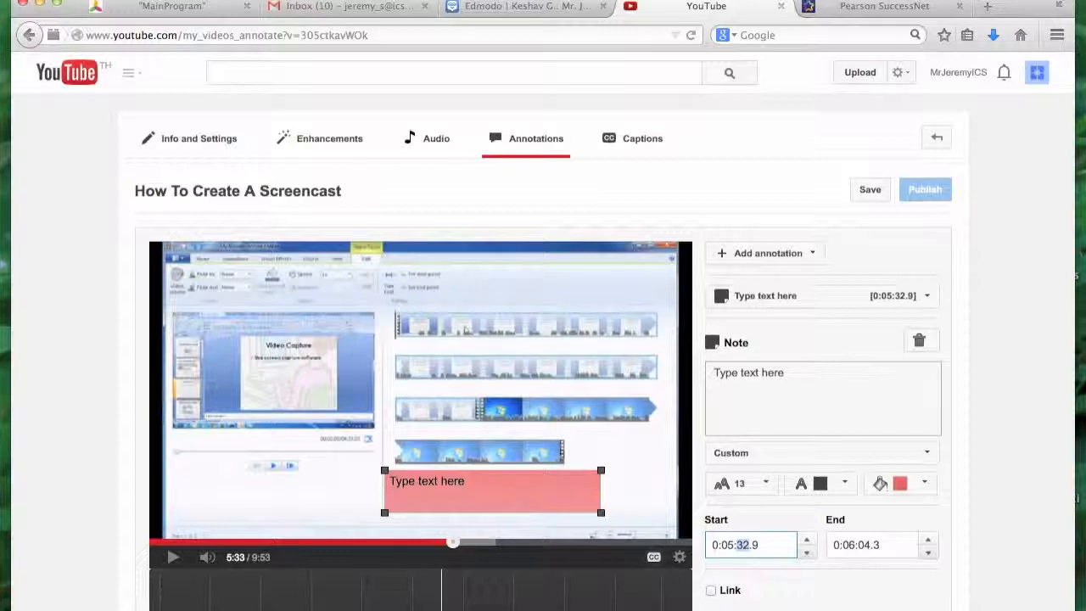
# - Try font size 16 for the note's text, and settle on size 28
pyautogui.click(766, 485)
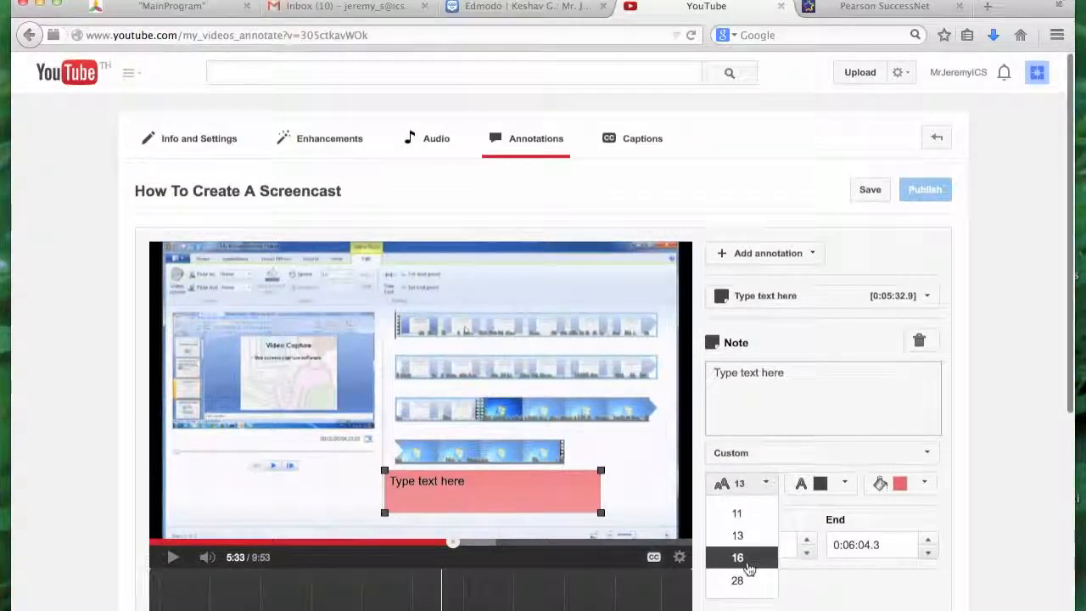
pyautogui.click(749, 567)
pyautogui.click(754, 494)
pyautogui.click(740, 580)
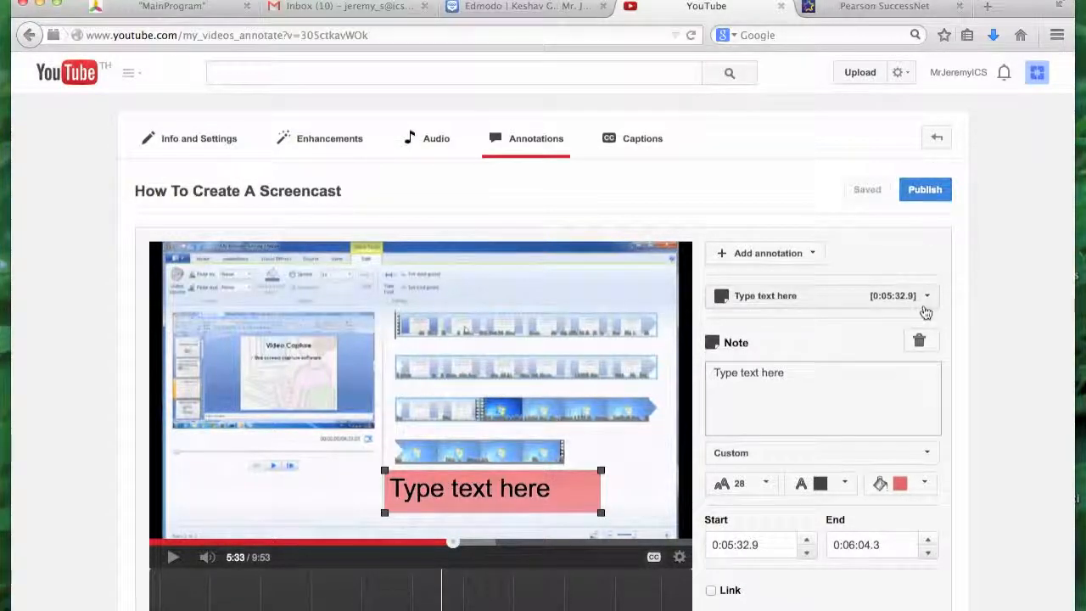
# - Replace the note's text with "Click here!"
pyautogui.scroll(-4, 956, 348)
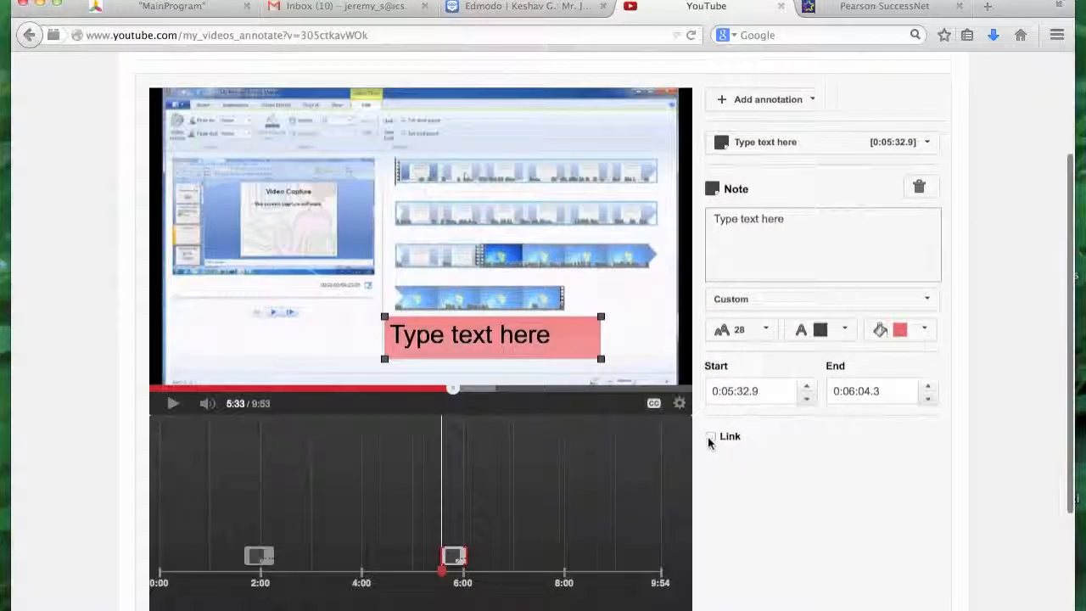
pyautogui.click(711, 438)
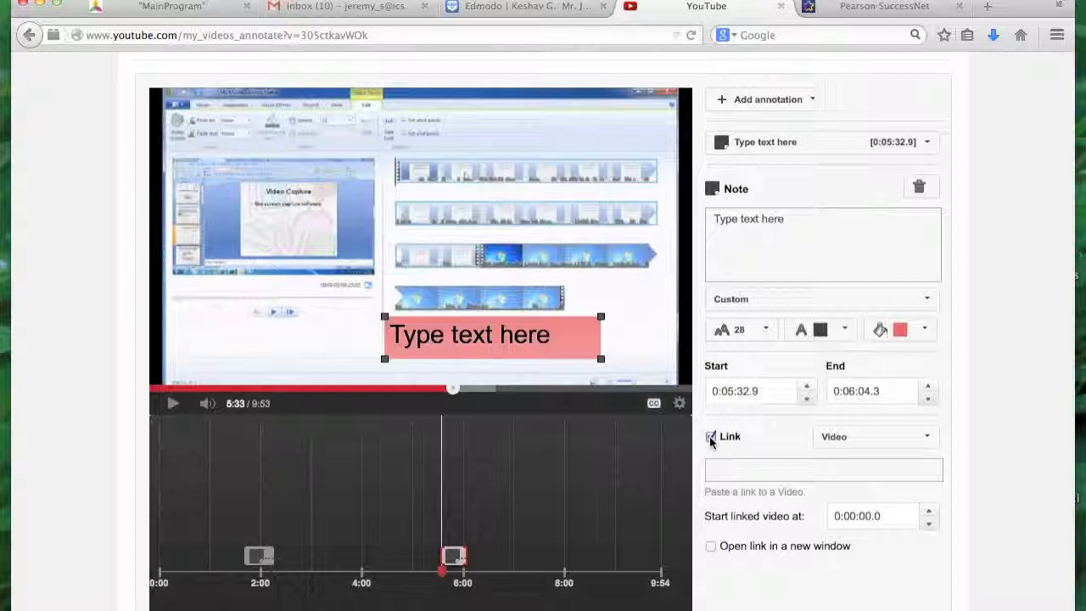
pyautogui.moveTo(811, 224); pyautogui.dragTo(697, 217)
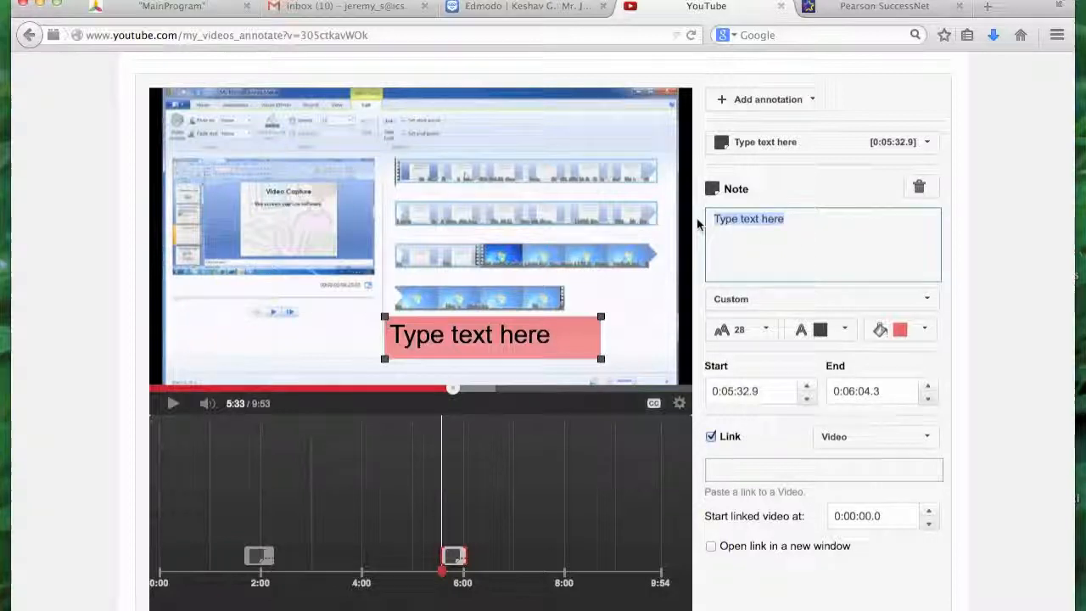
pyautogui.write('Click here!')
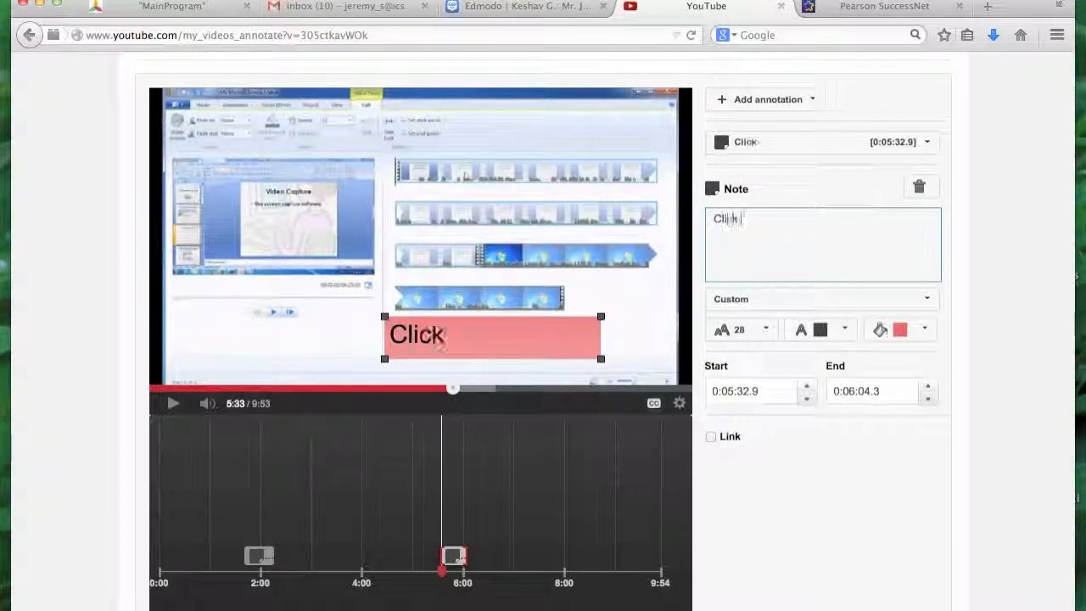
pyautogui.click(711, 437)
pyautogui.click(743, 468)
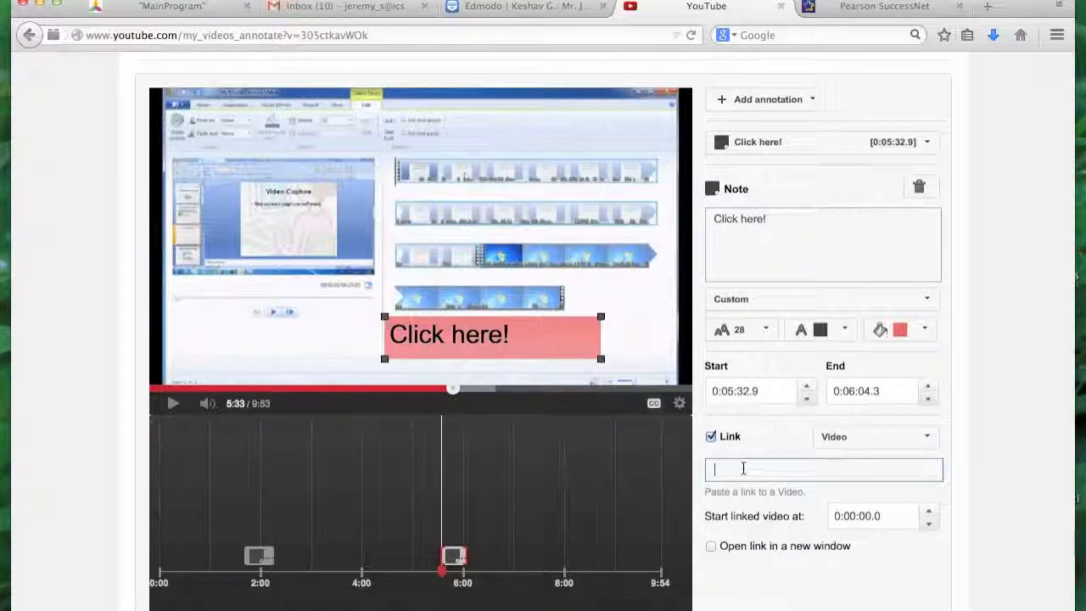
pyautogui.write('http://youtu.be/305ctkavWOk')
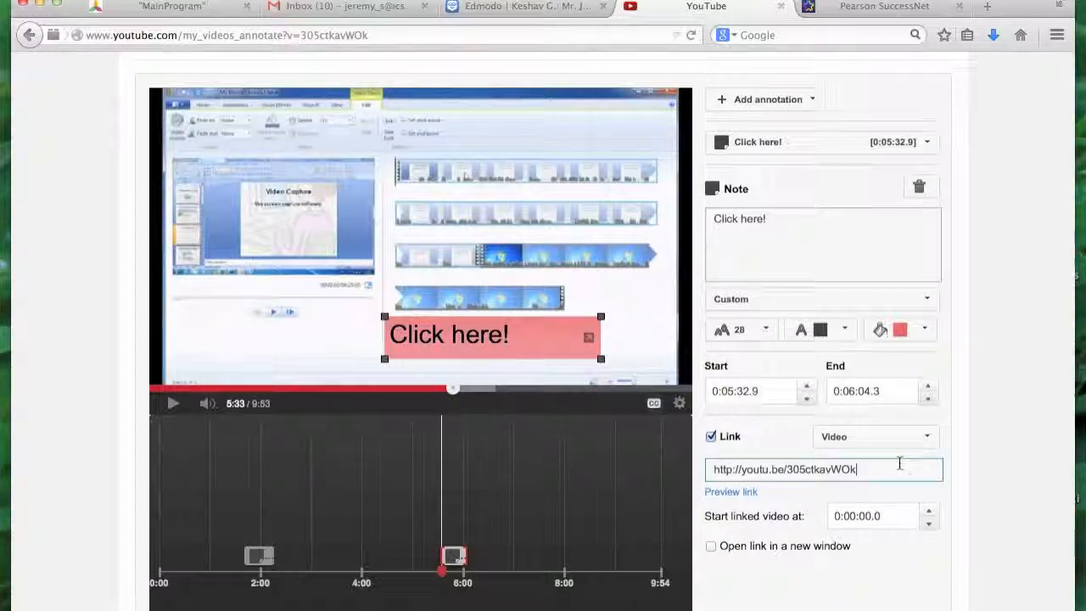
pyautogui.click(711, 549)
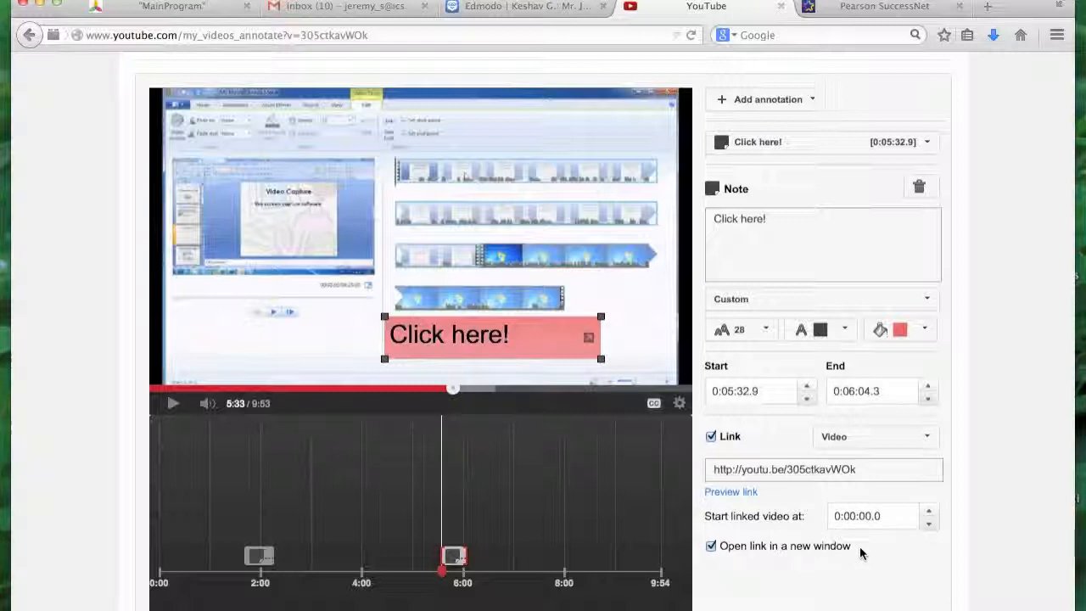
pyautogui.press('F3')
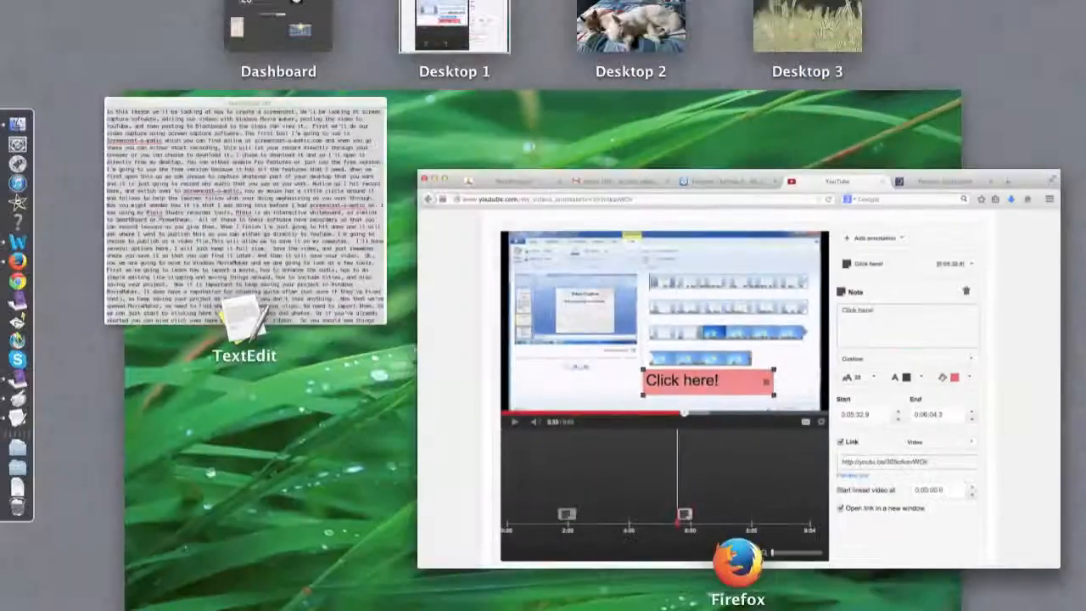
pyautogui.press('F3')
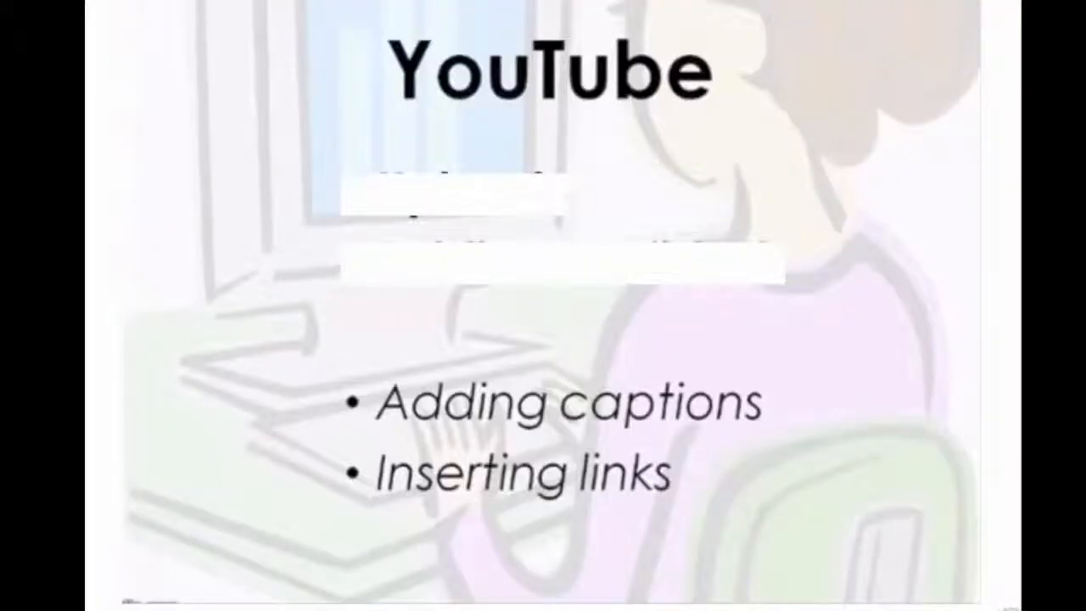